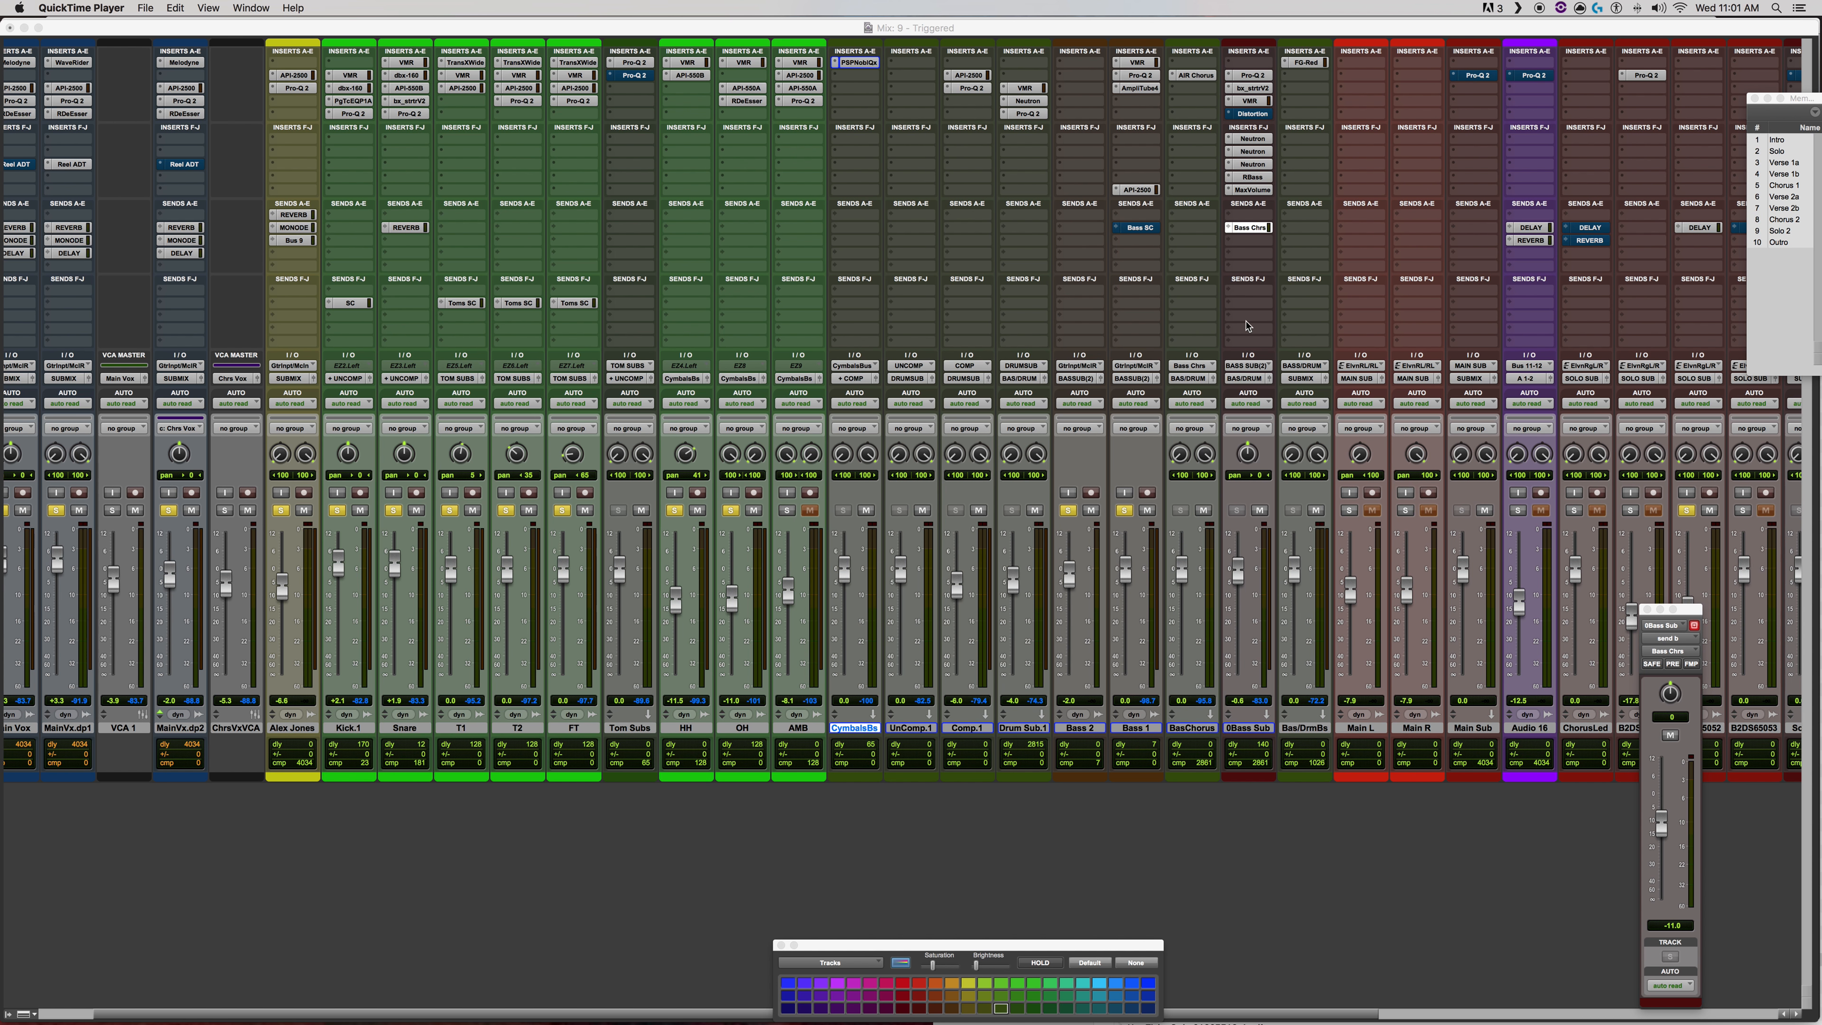
Step: Open the Neutron inserts on the Bass Sub track in turn, finishing on the second one, keyed from the SC bus
{"action": "left_click", "coordinate": [1252, 142]}
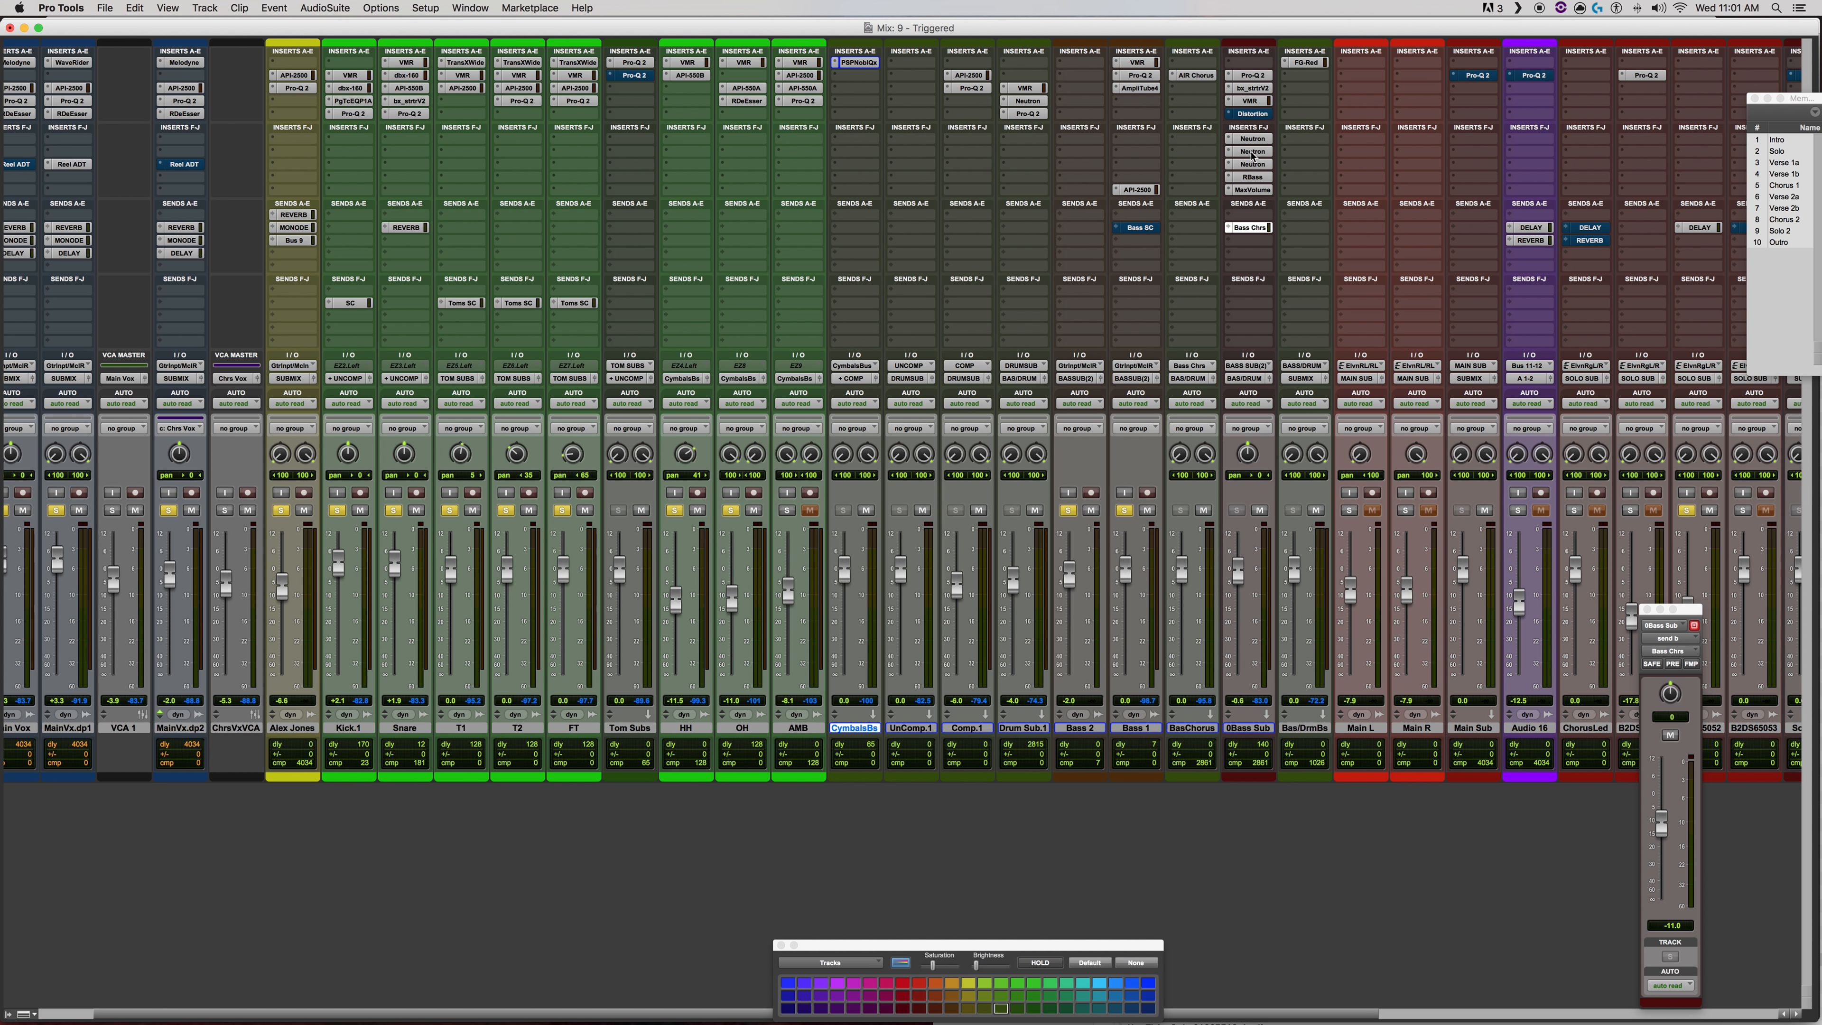
{"action": "left_click", "coordinate": [1253, 140]}
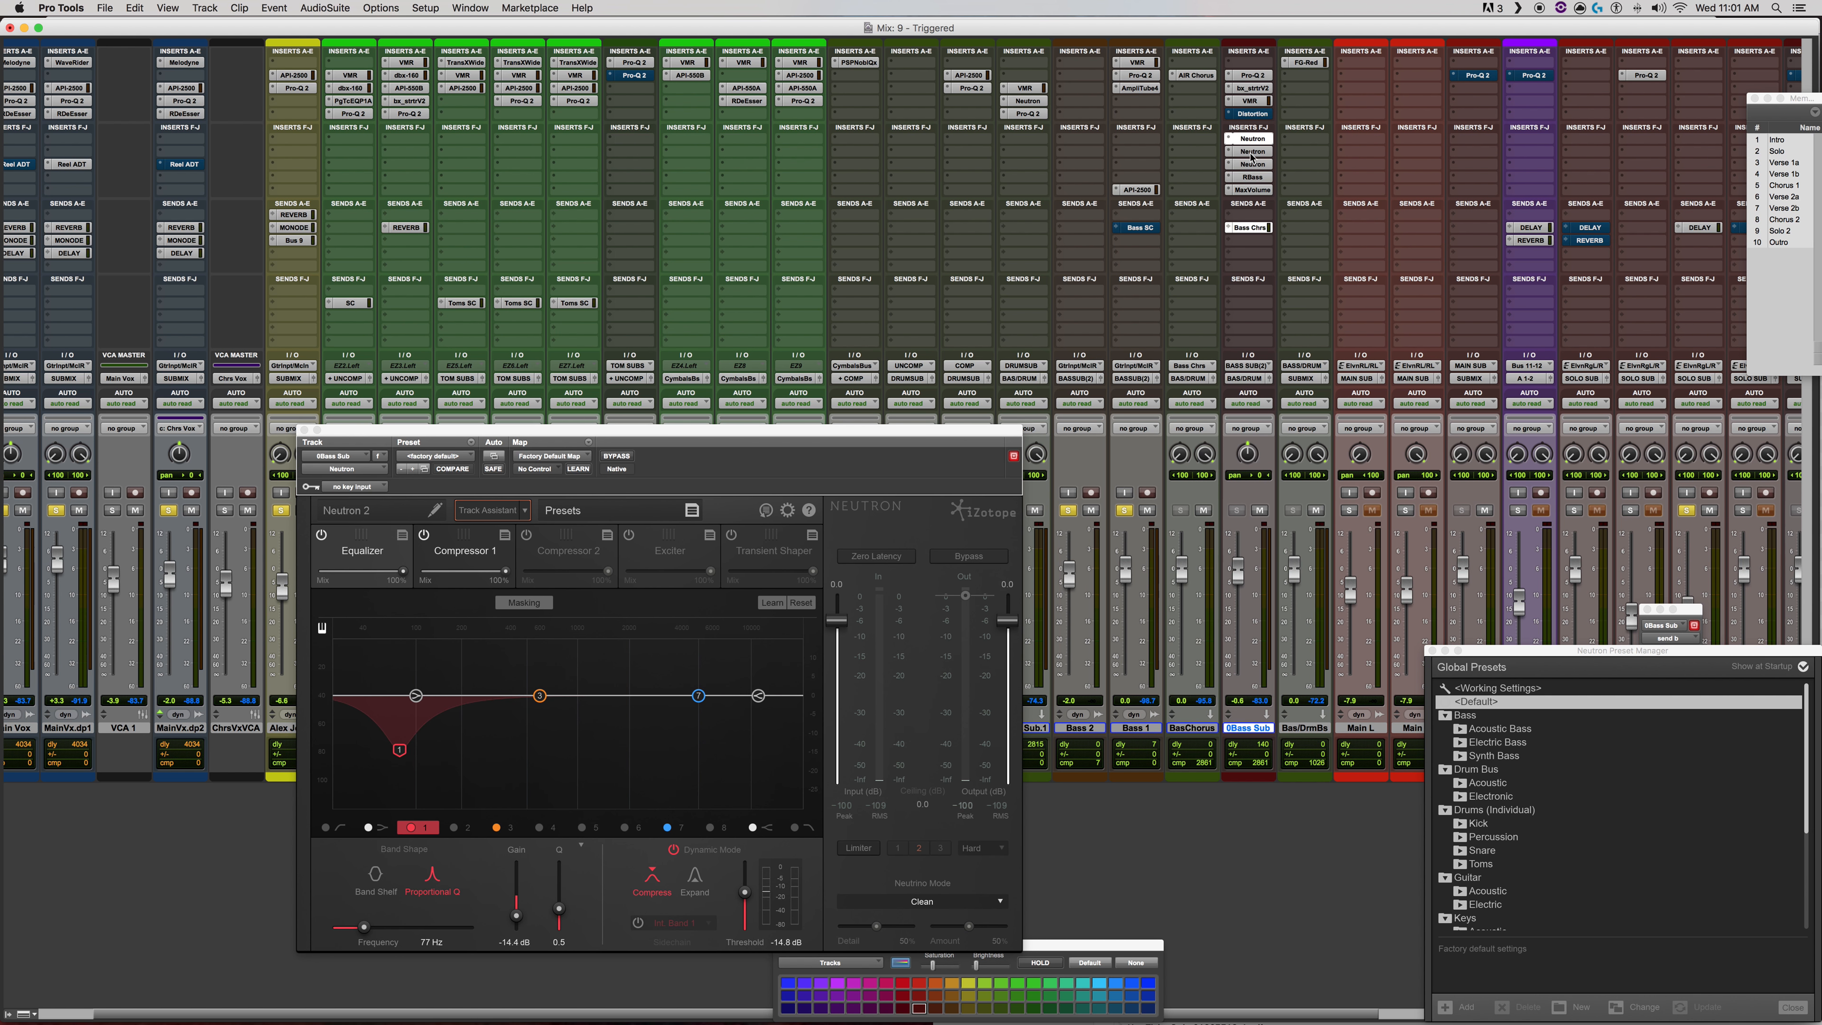
{"action": "left_click", "coordinate": [1251, 153]}
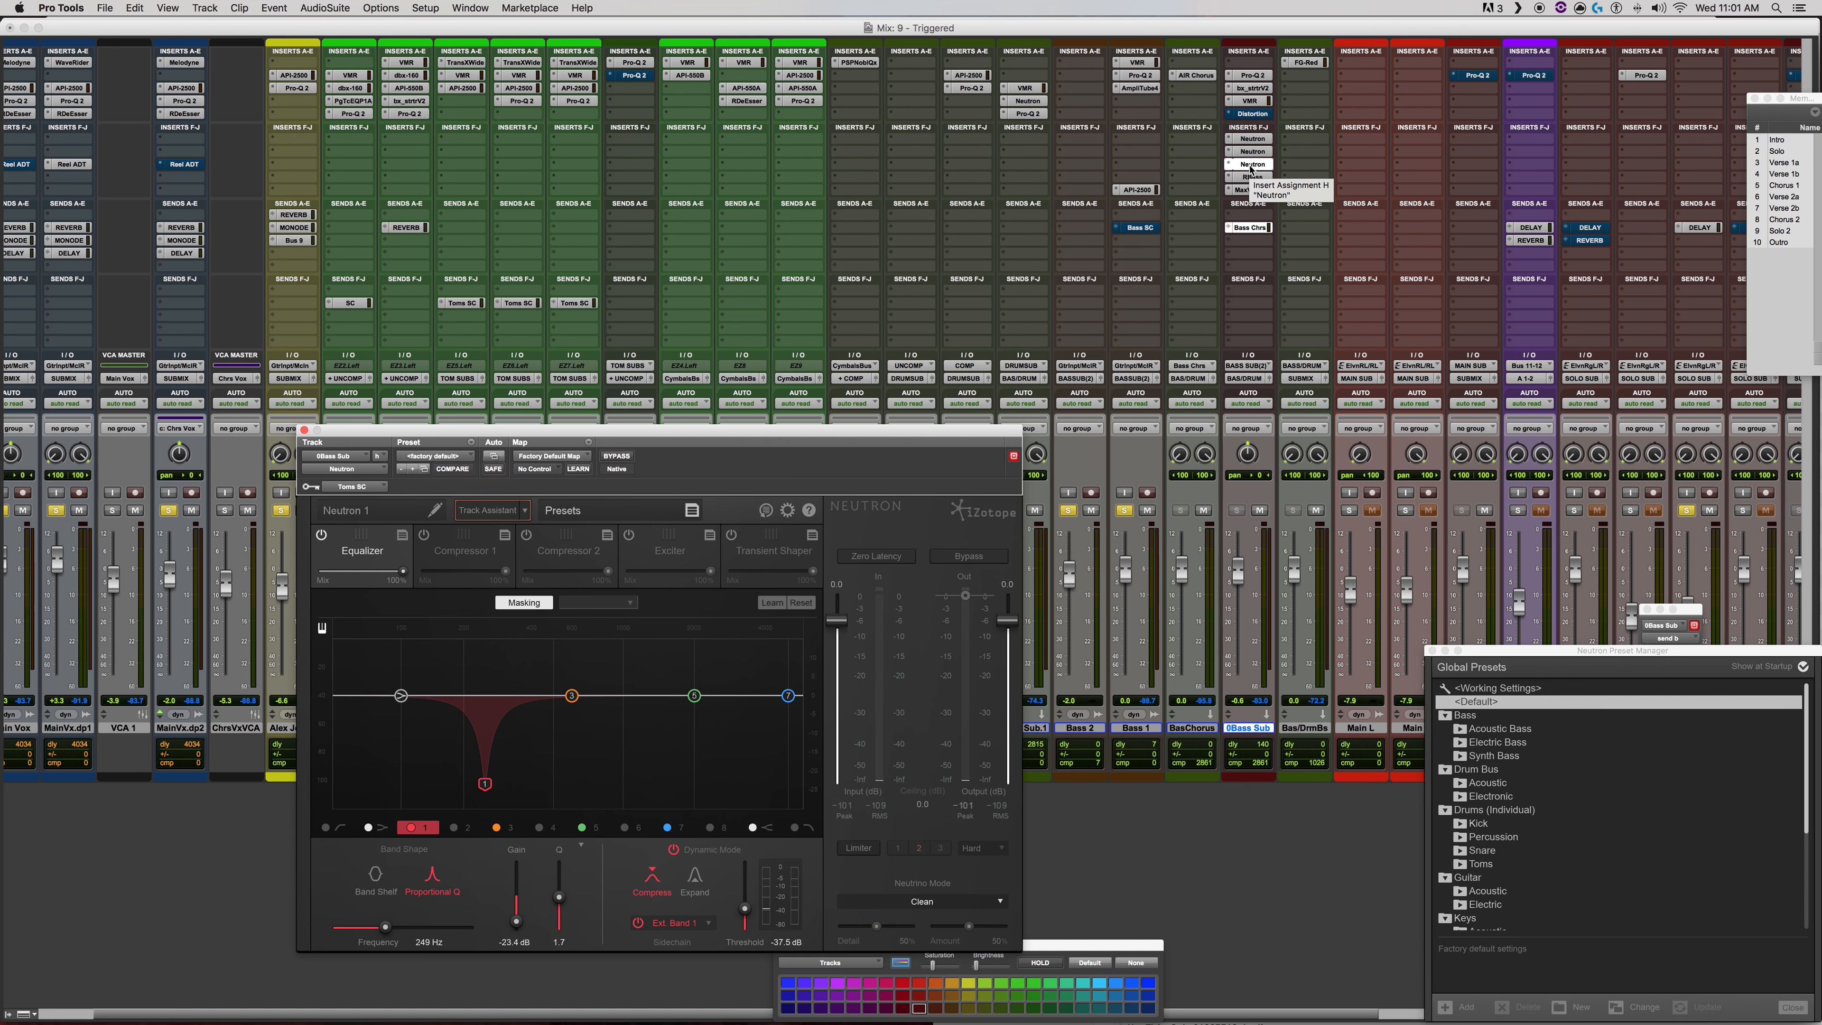
{"action": "key", "text": "ctrl+Up"}
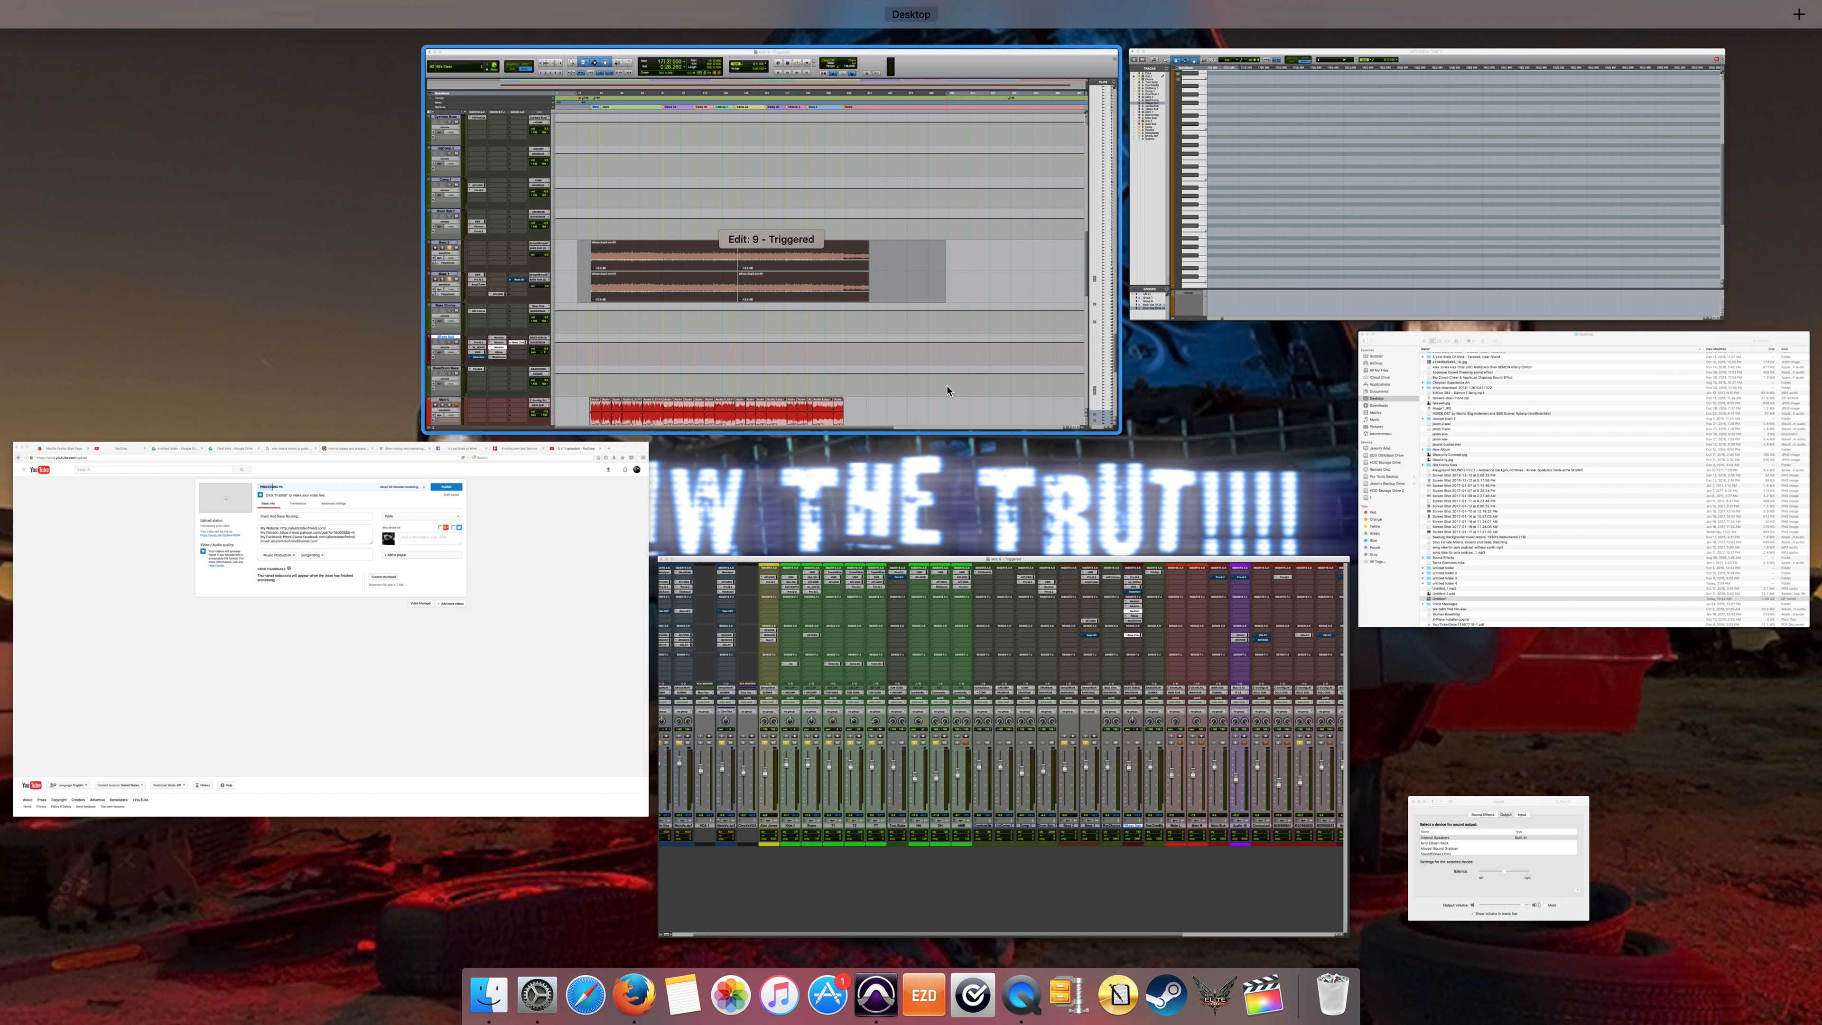
{"action": "left_click", "coordinate": [1007, 578]}
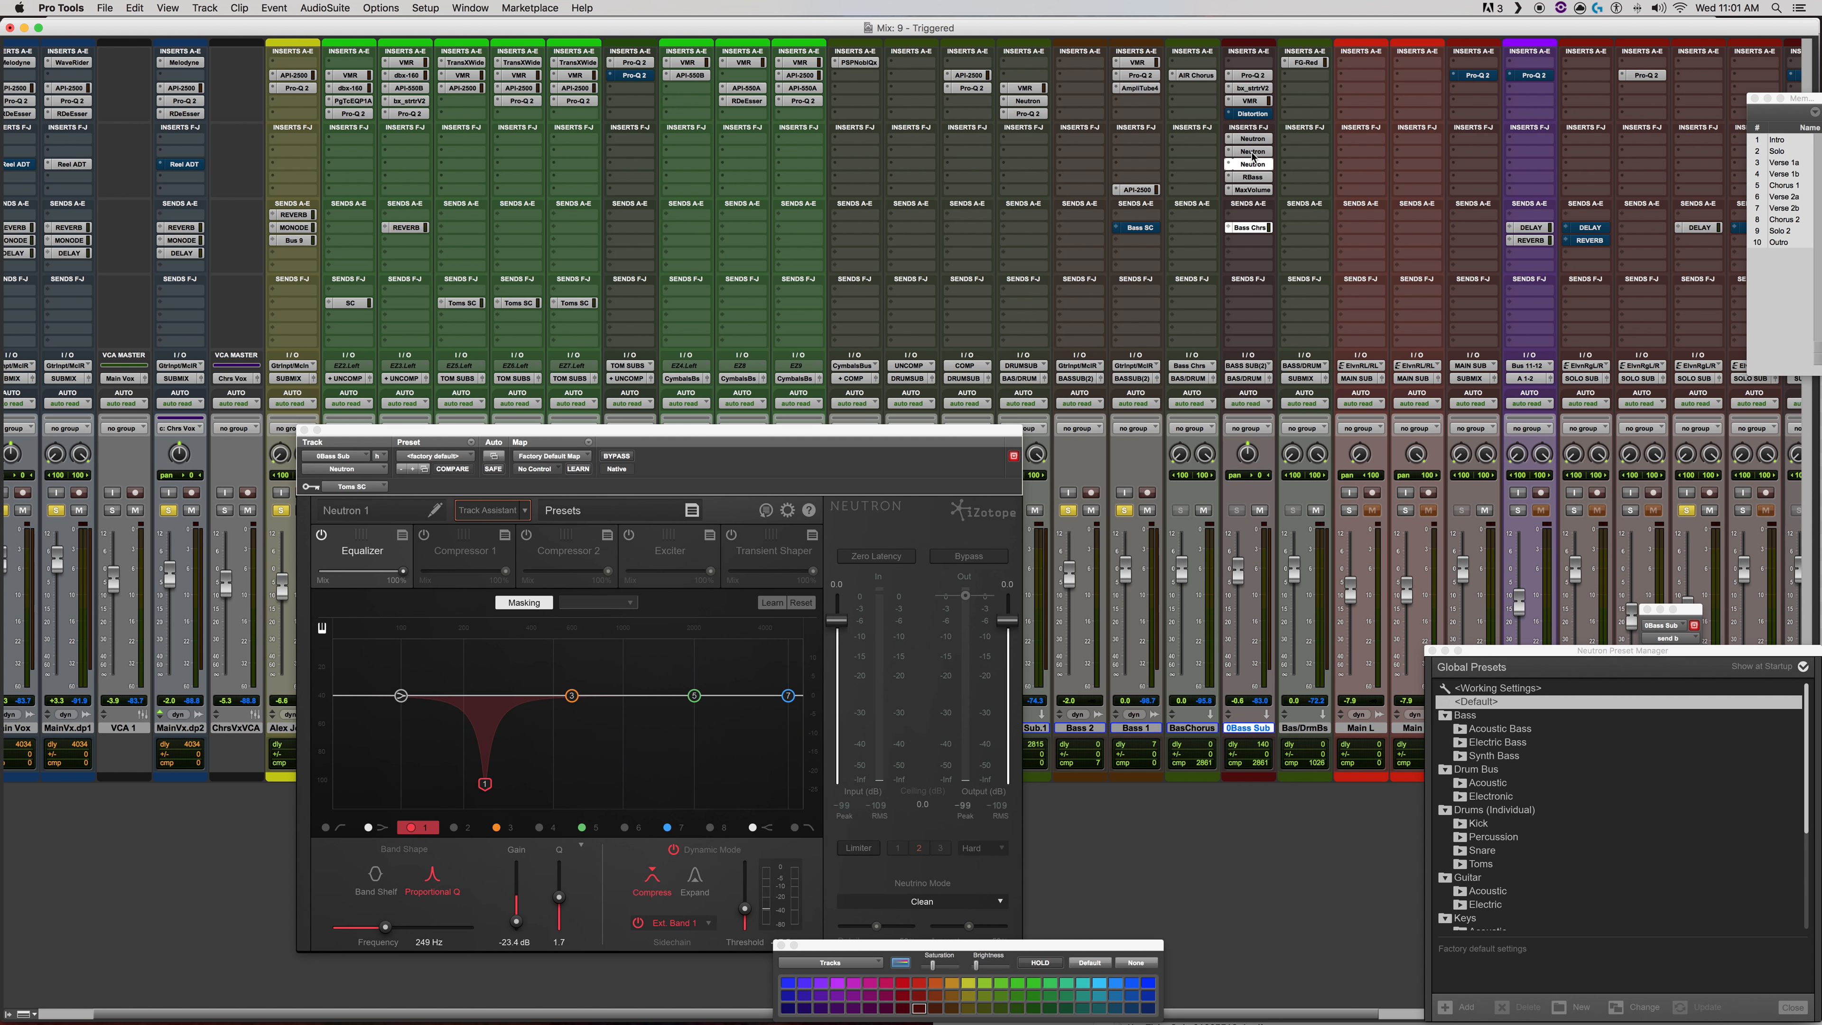
{"action": "left_click", "coordinate": [1251, 152]}
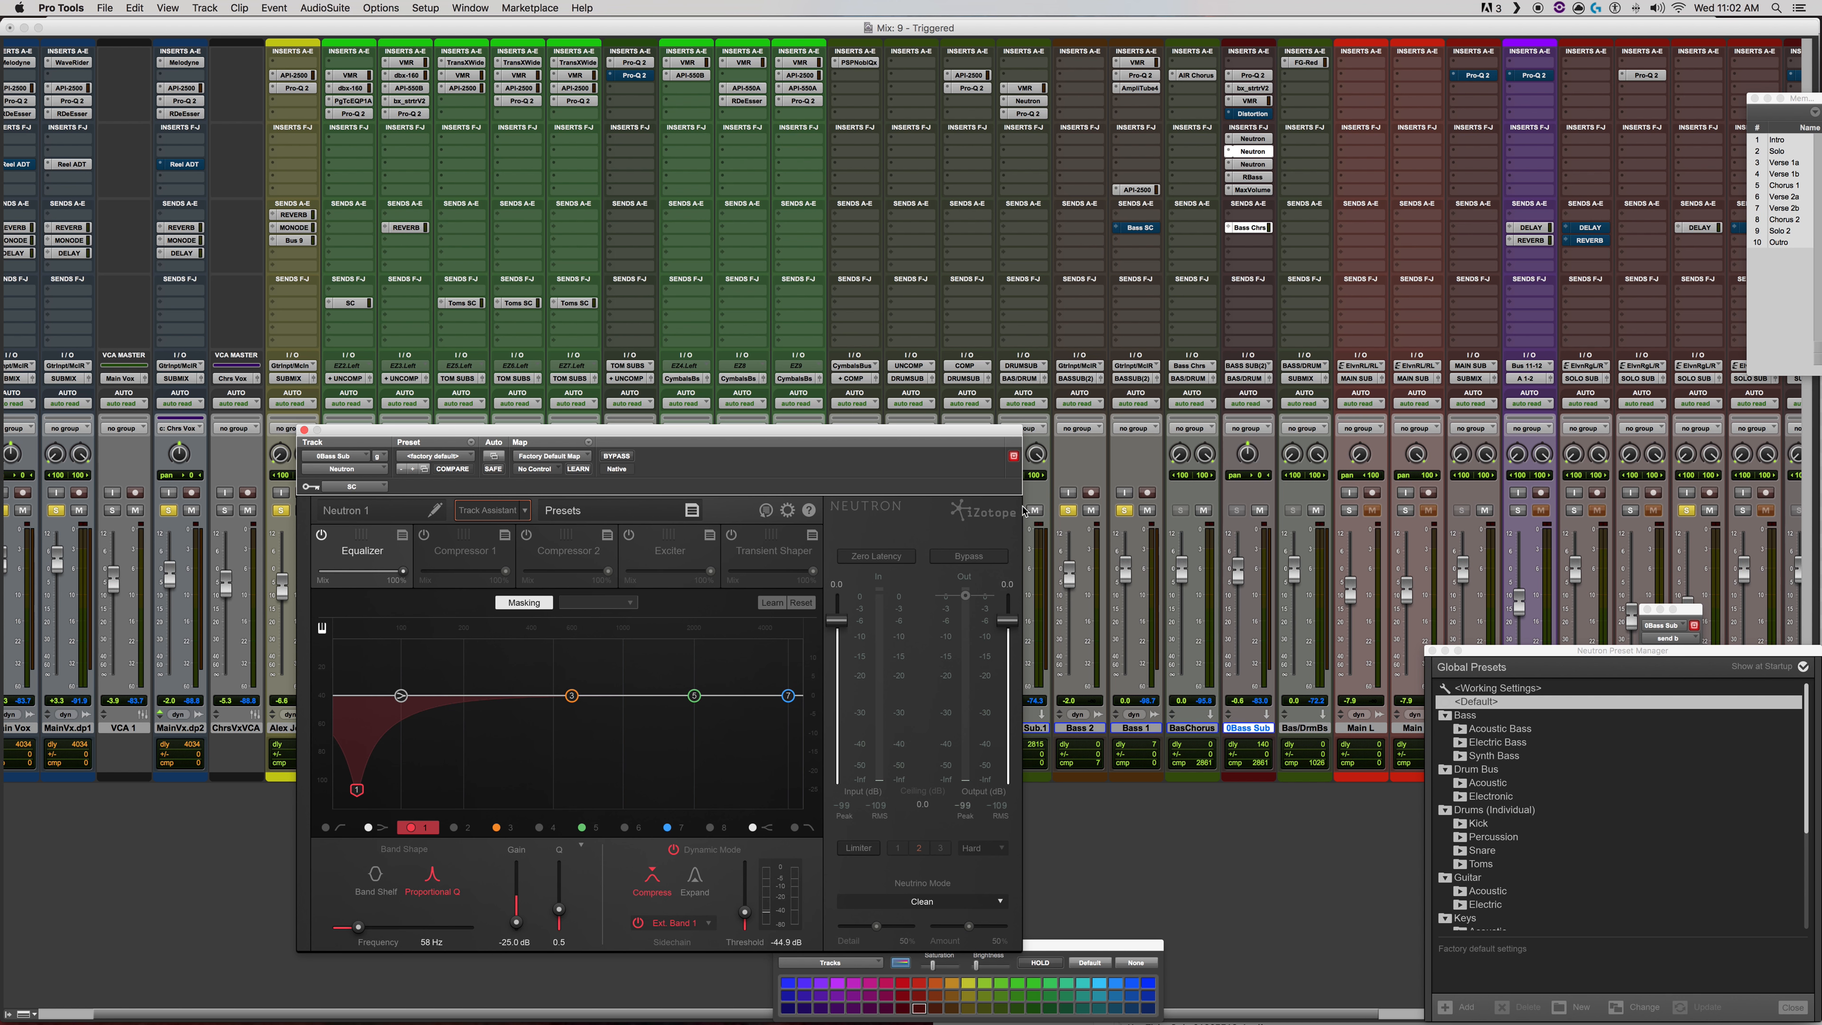
Step: Show the Sends F-J column in the Edit window and open the Kick.1 track's SC send
{"action": "key", "text": "super+equal"}
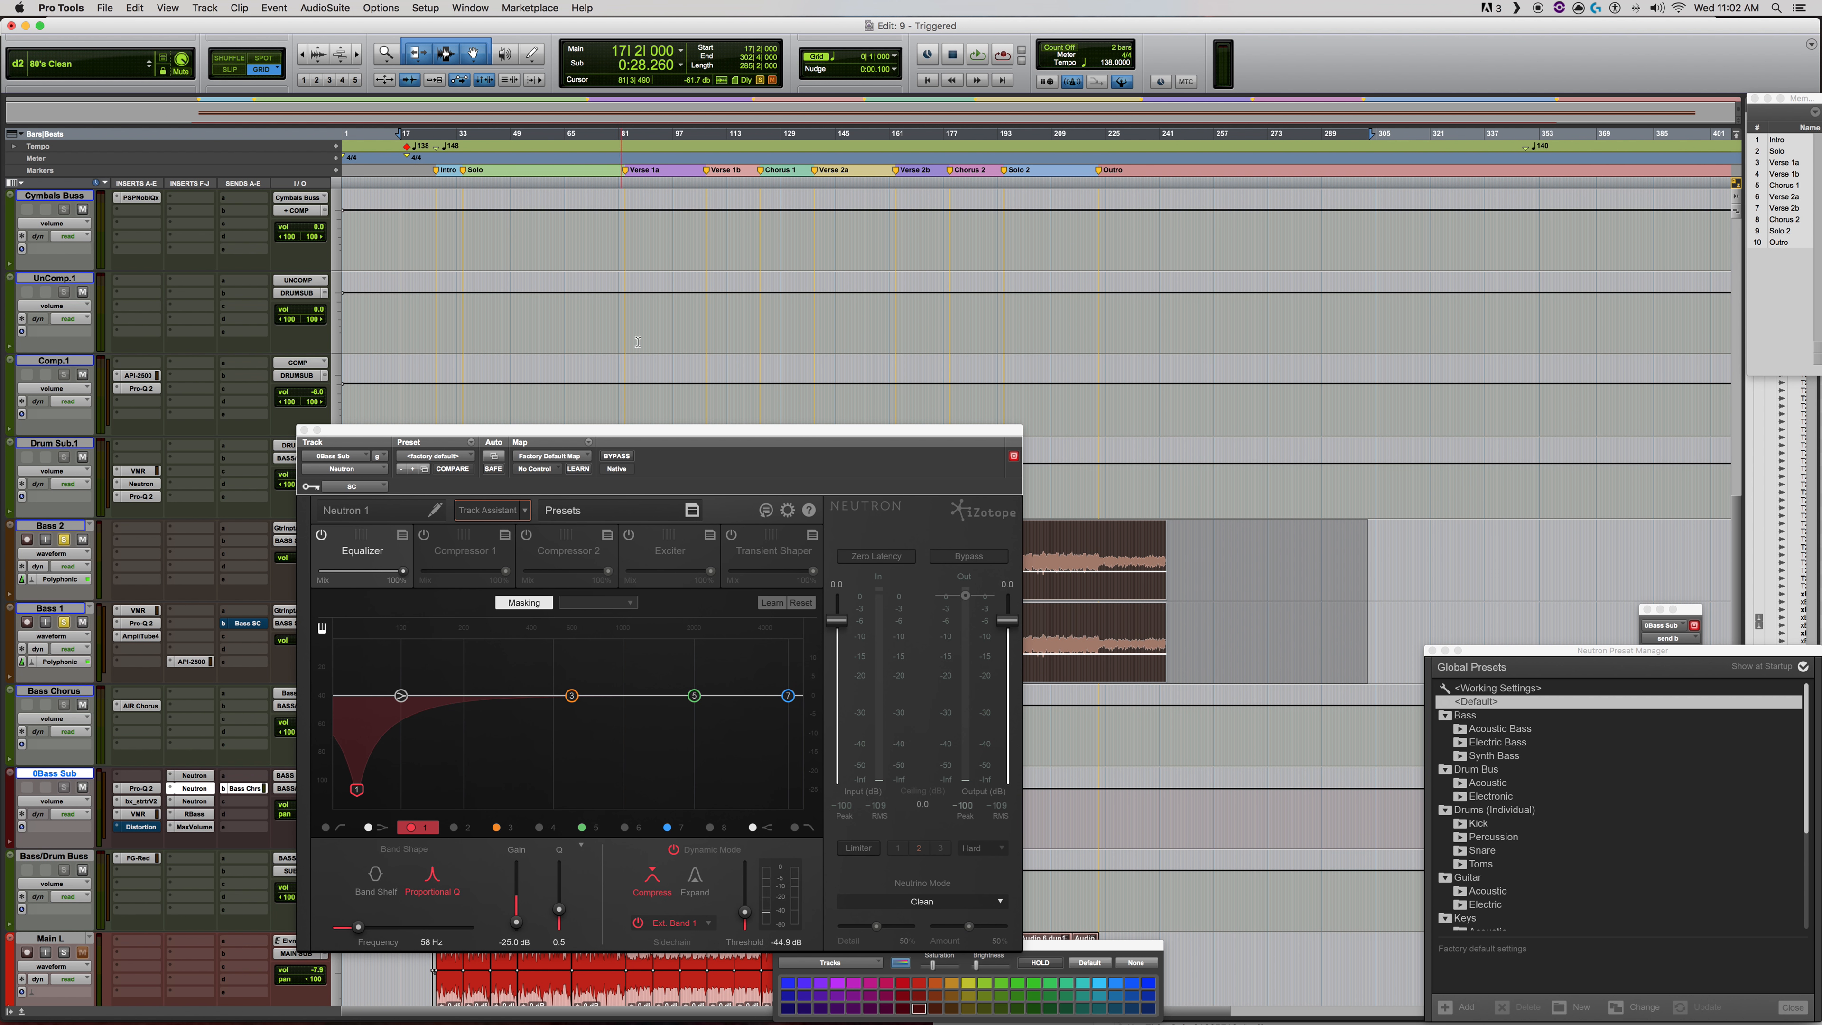
{"action": "scroll", "coordinate": [596, 326], "scroll_direction": "up", "scroll_amount": 5}
{"action": "scroll", "coordinate": [596, 327], "scroll_direction": "up", "scroll_amount": 3}
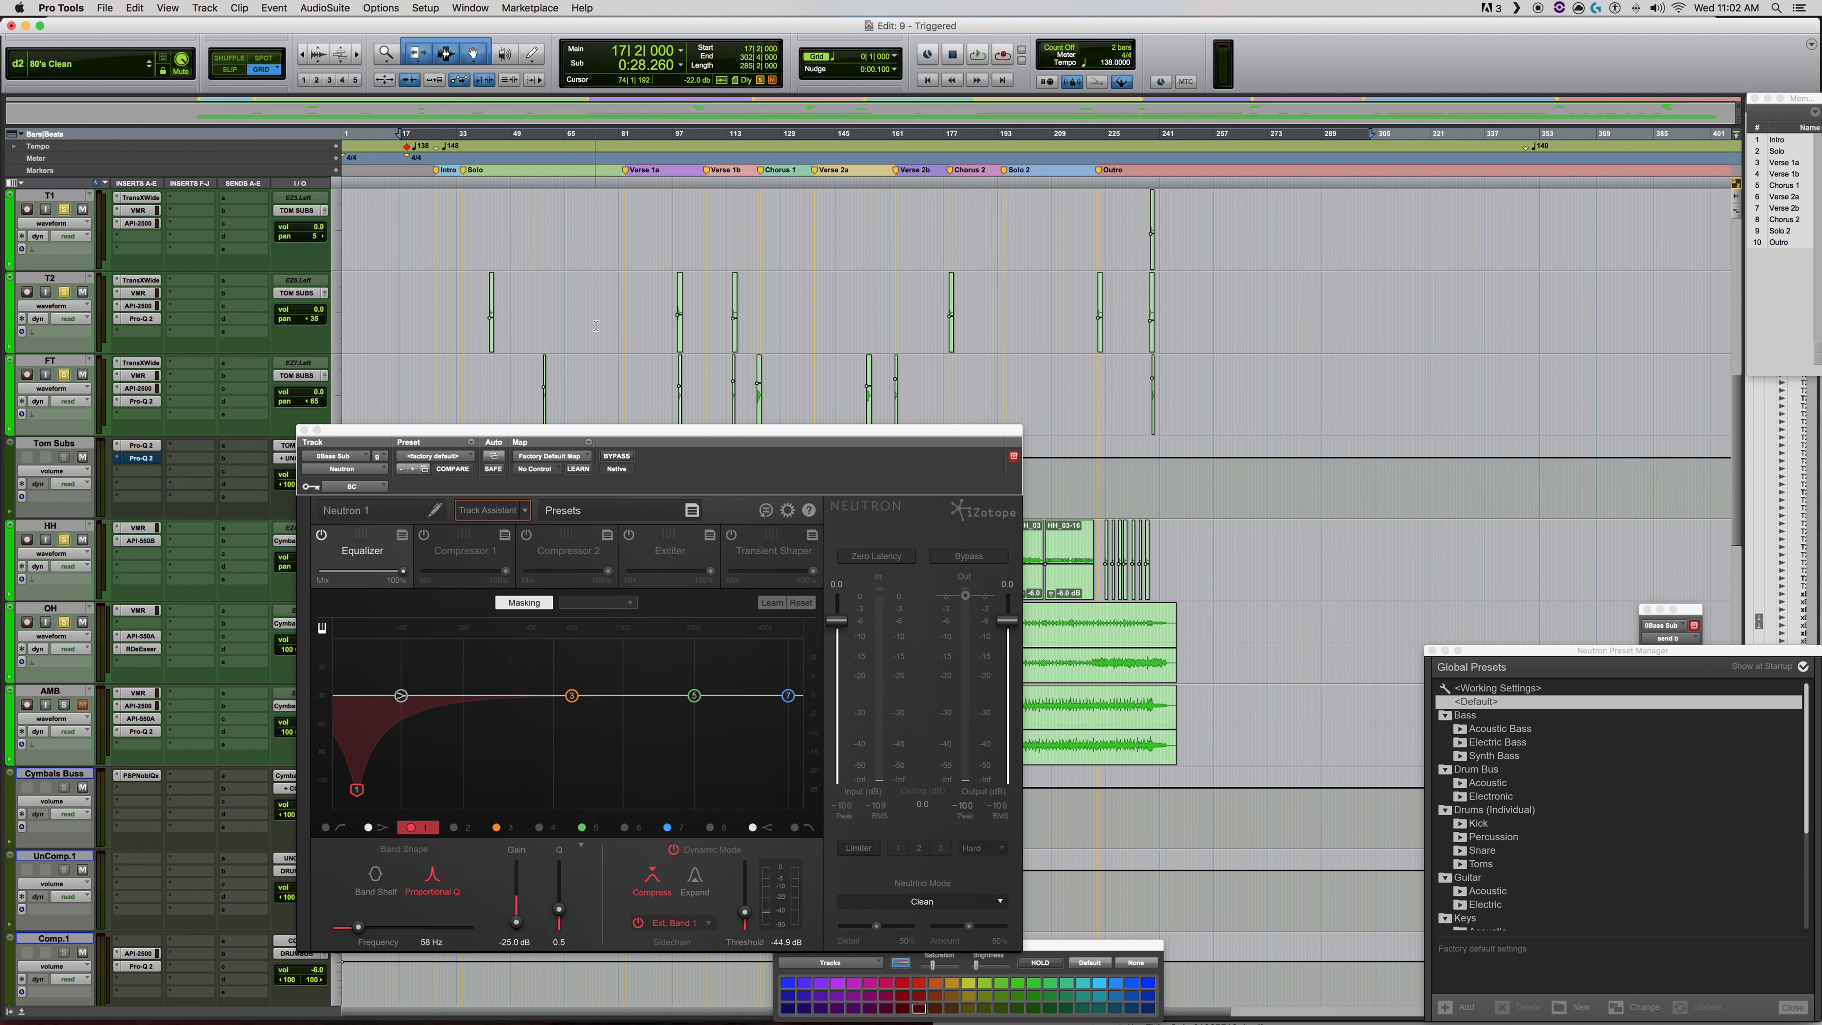
{"action": "scroll", "coordinate": [520, 273], "scroll_direction": "up", "scroll_amount": 2}
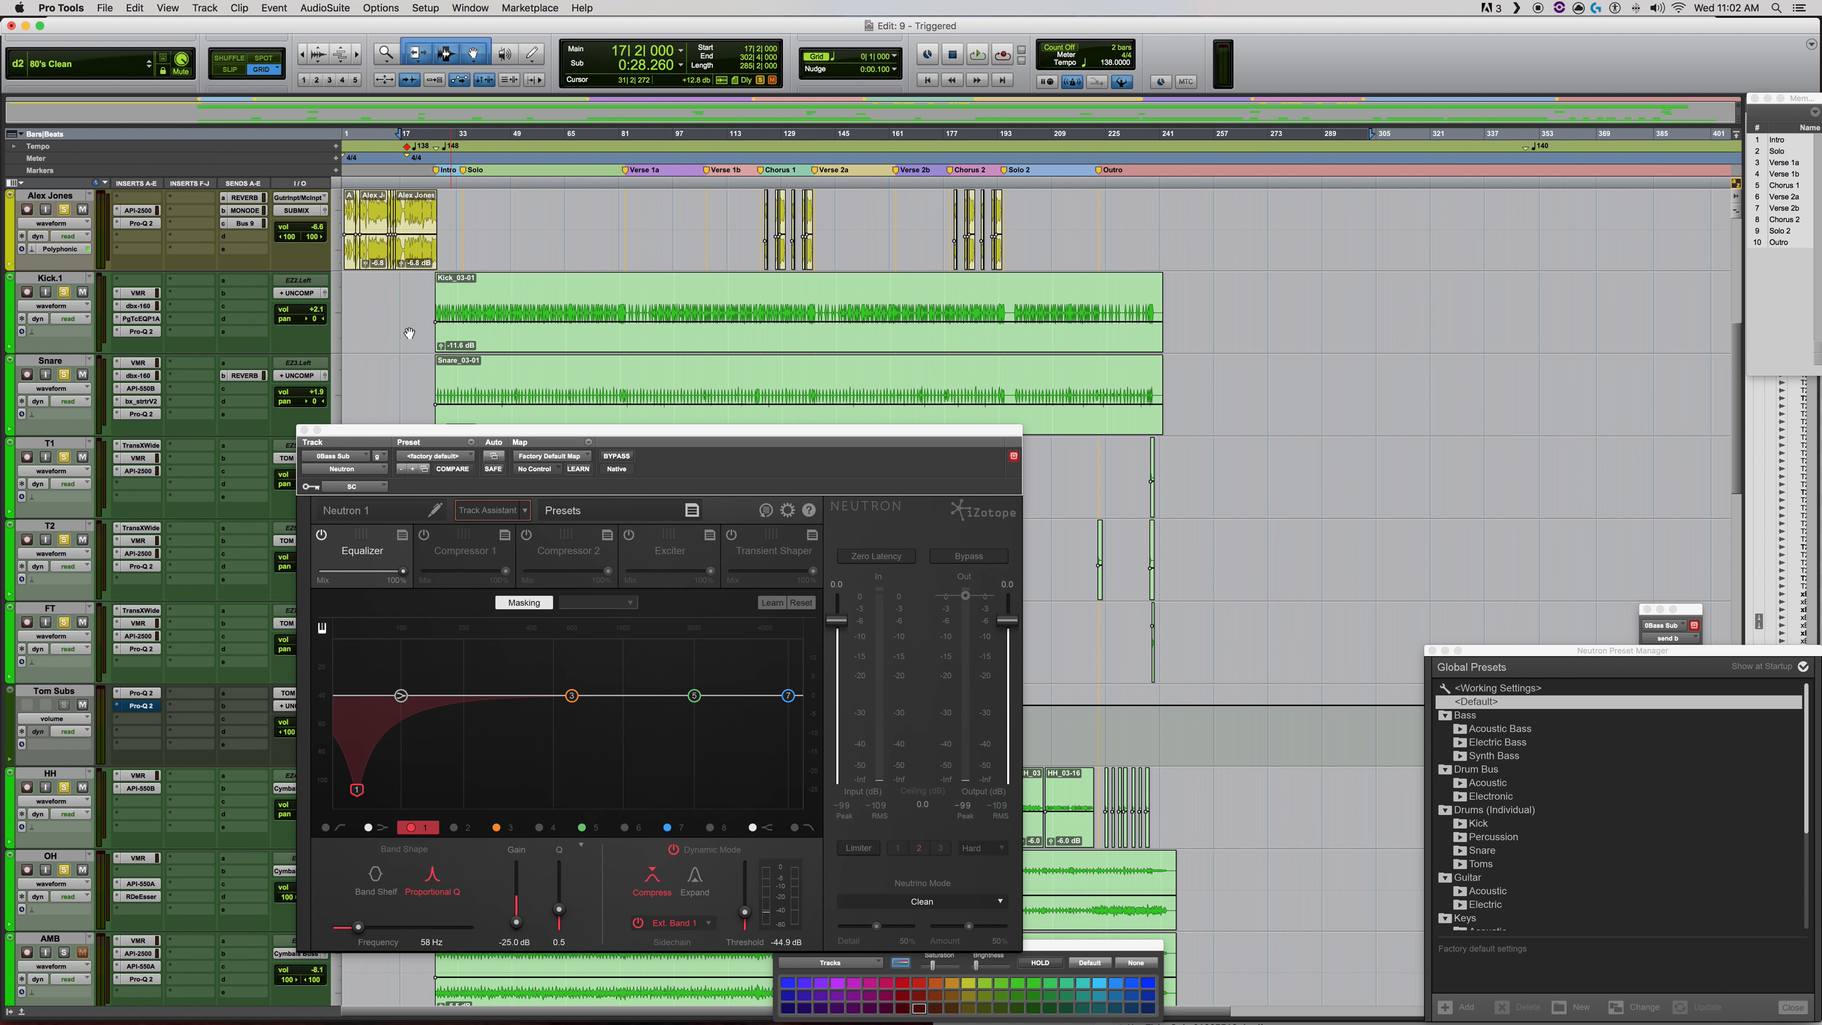
{"action": "left_click", "coordinate": [20, 187]}
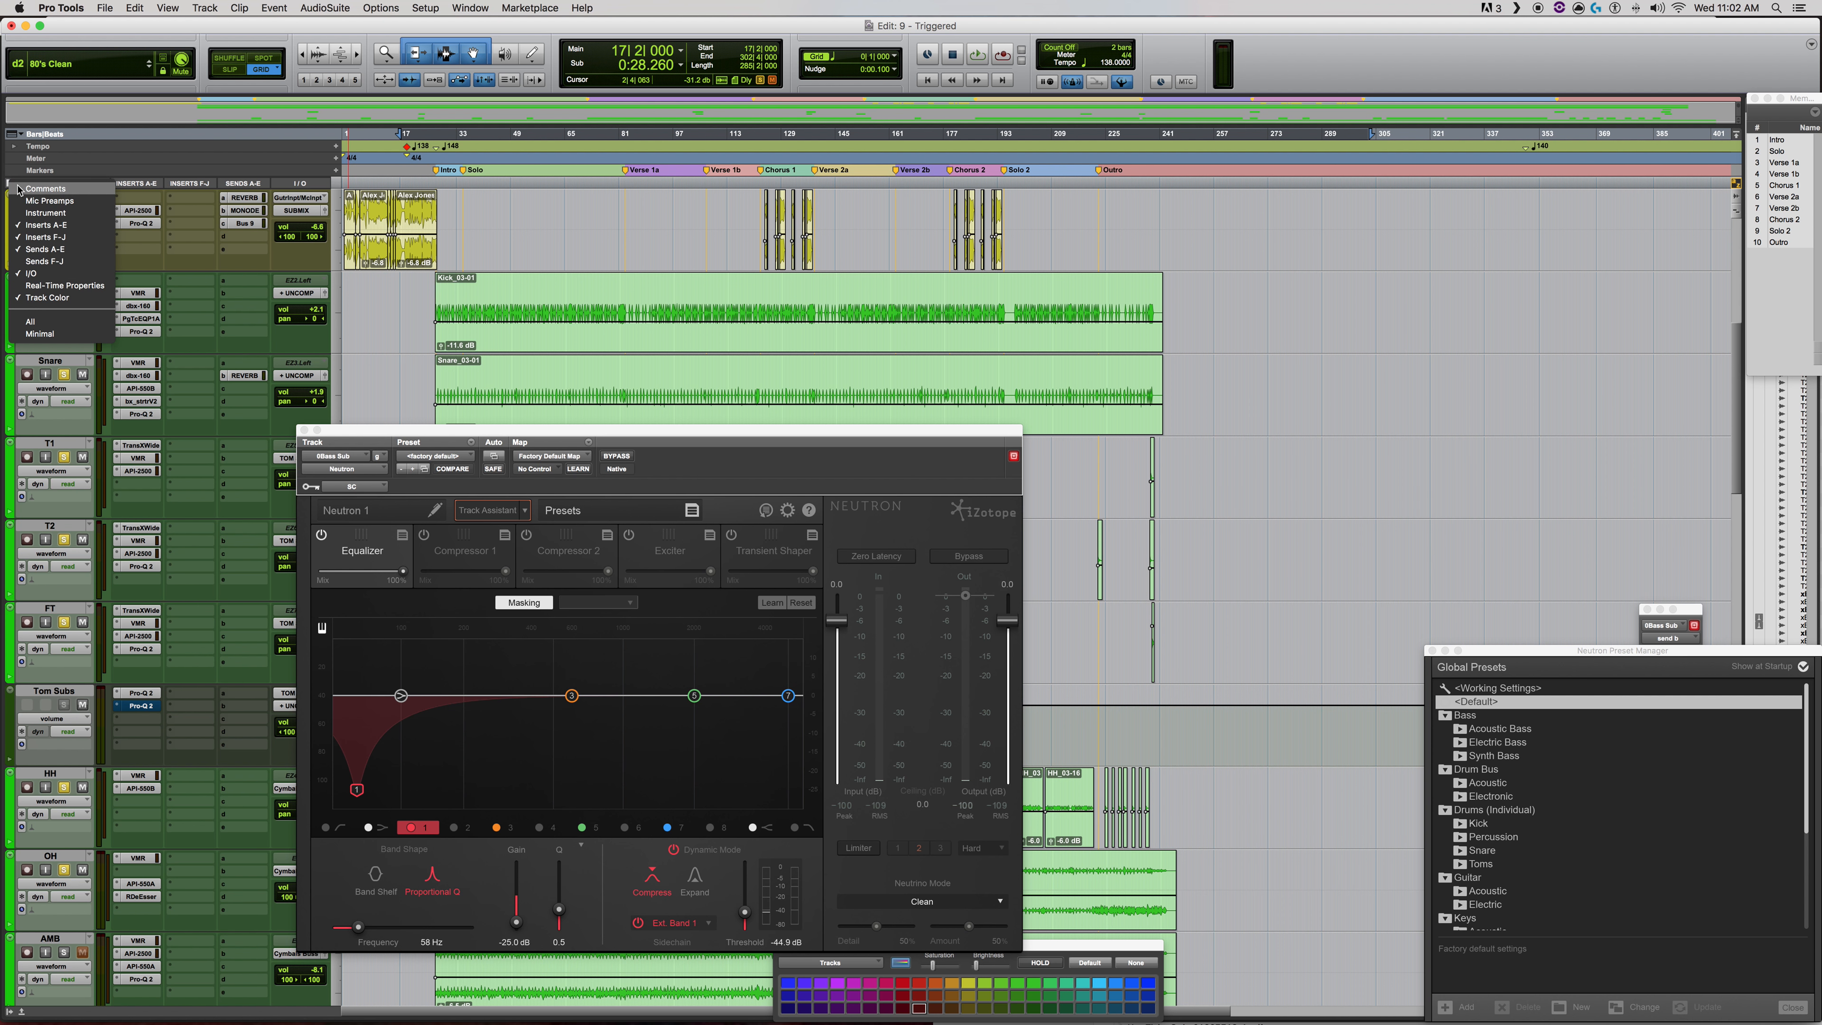
{"action": "left_click", "coordinate": [56, 261]}
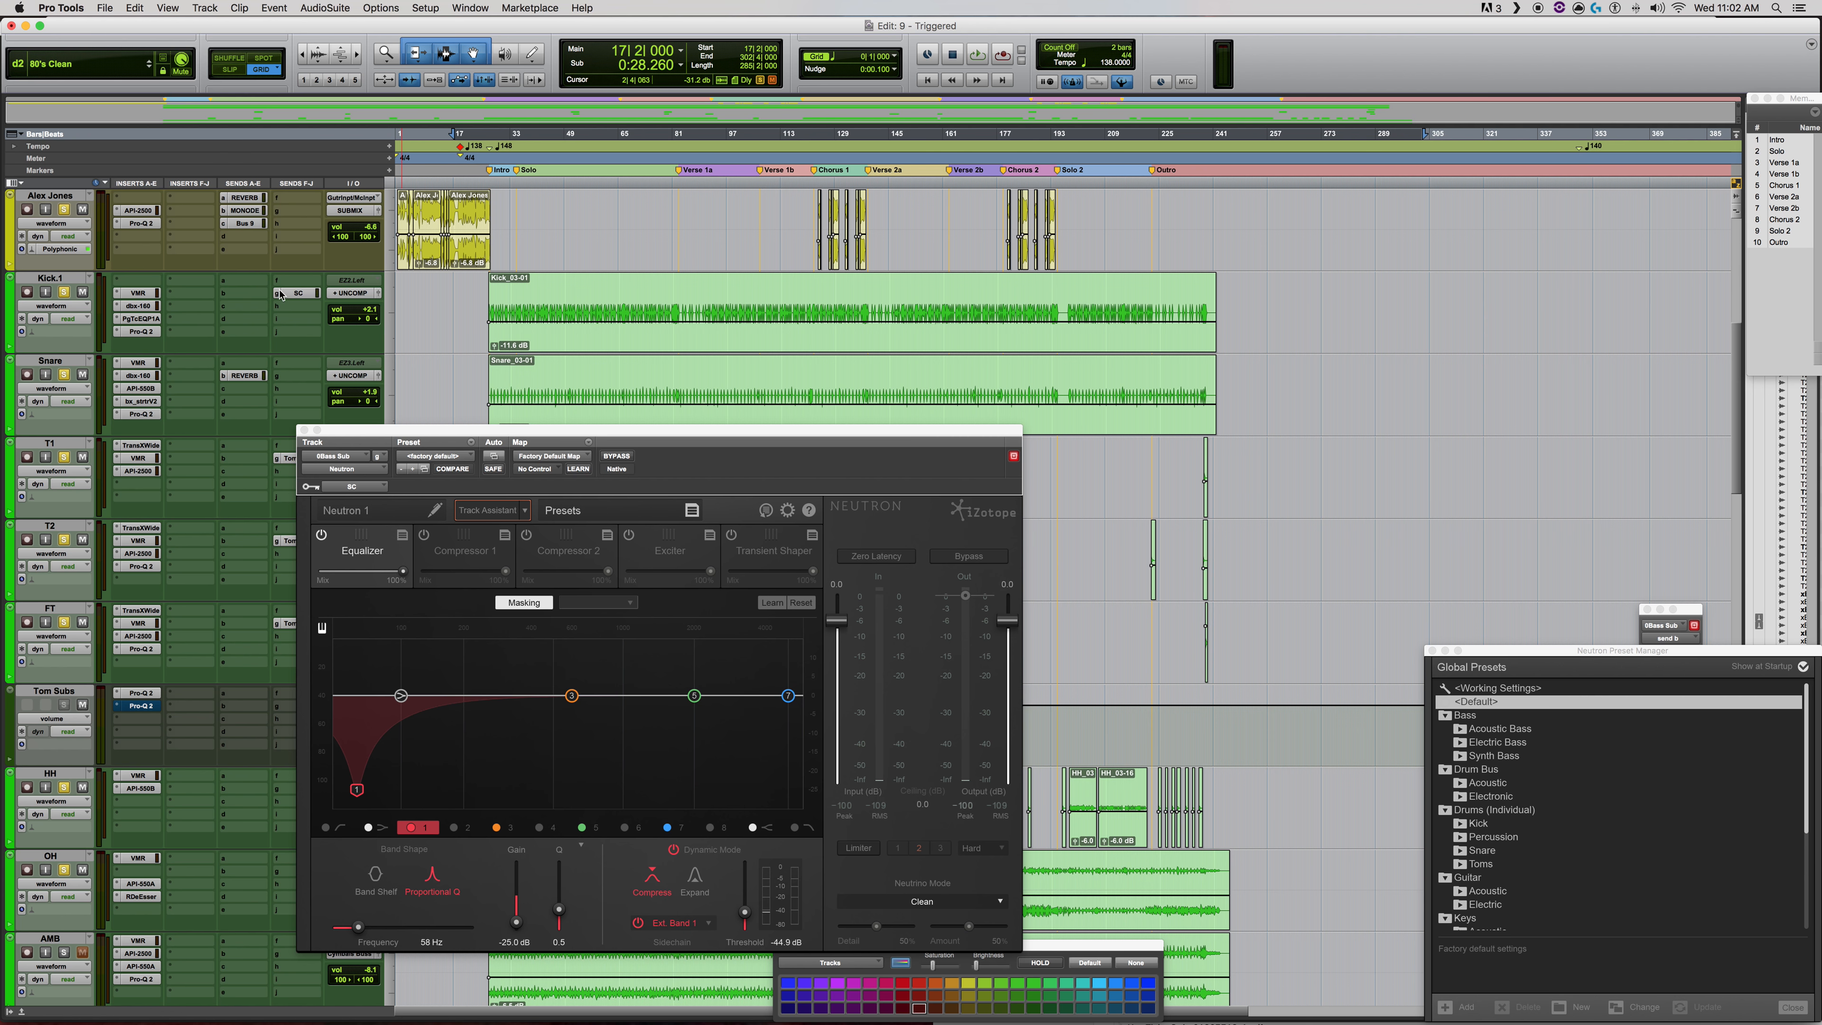
{"action": "left_click", "coordinate": [307, 295]}
{"action": "left_click", "coordinate": [1674, 609]}
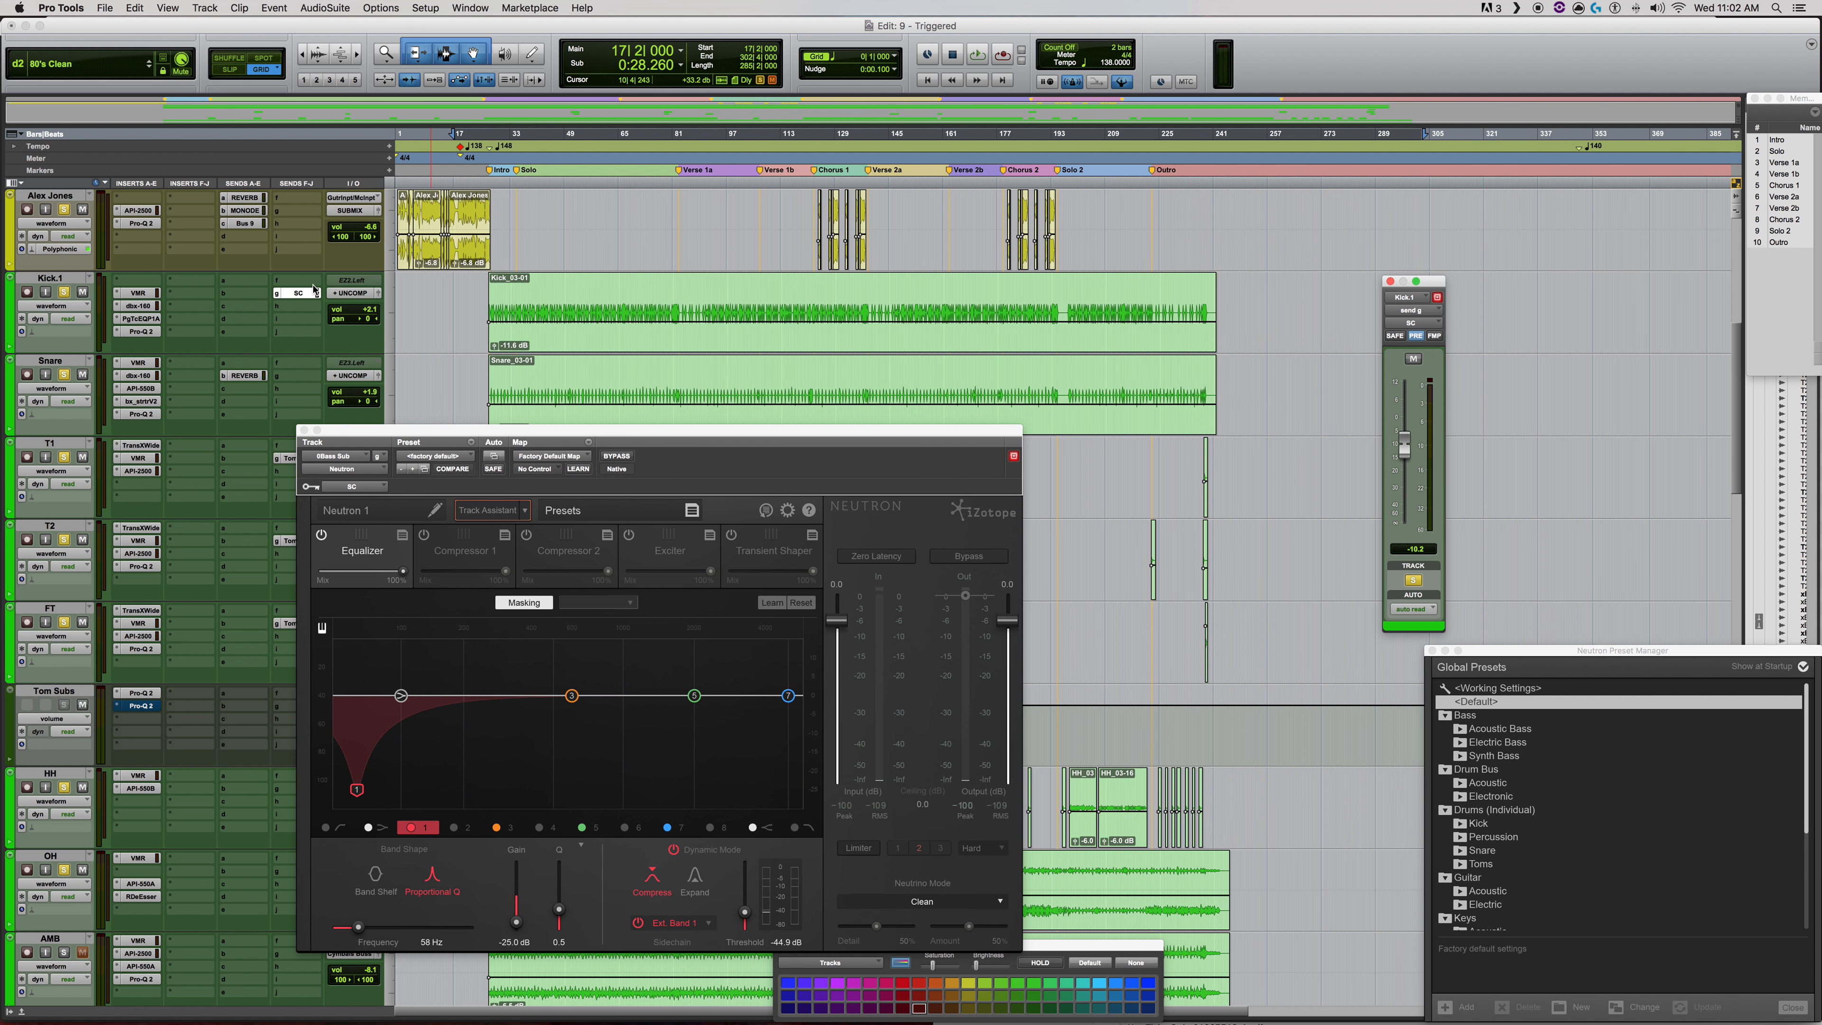
Step: Bring back the Mix window and reposition the Neutron plug-in window over the middle of the mixer
{"action": "left_click", "coordinate": [623, 443]}
{"action": "left_click_drag", "start_coordinate": [624, 442], "coordinate": [918, 418]}
{"action": "key", "text": "super+equal"}
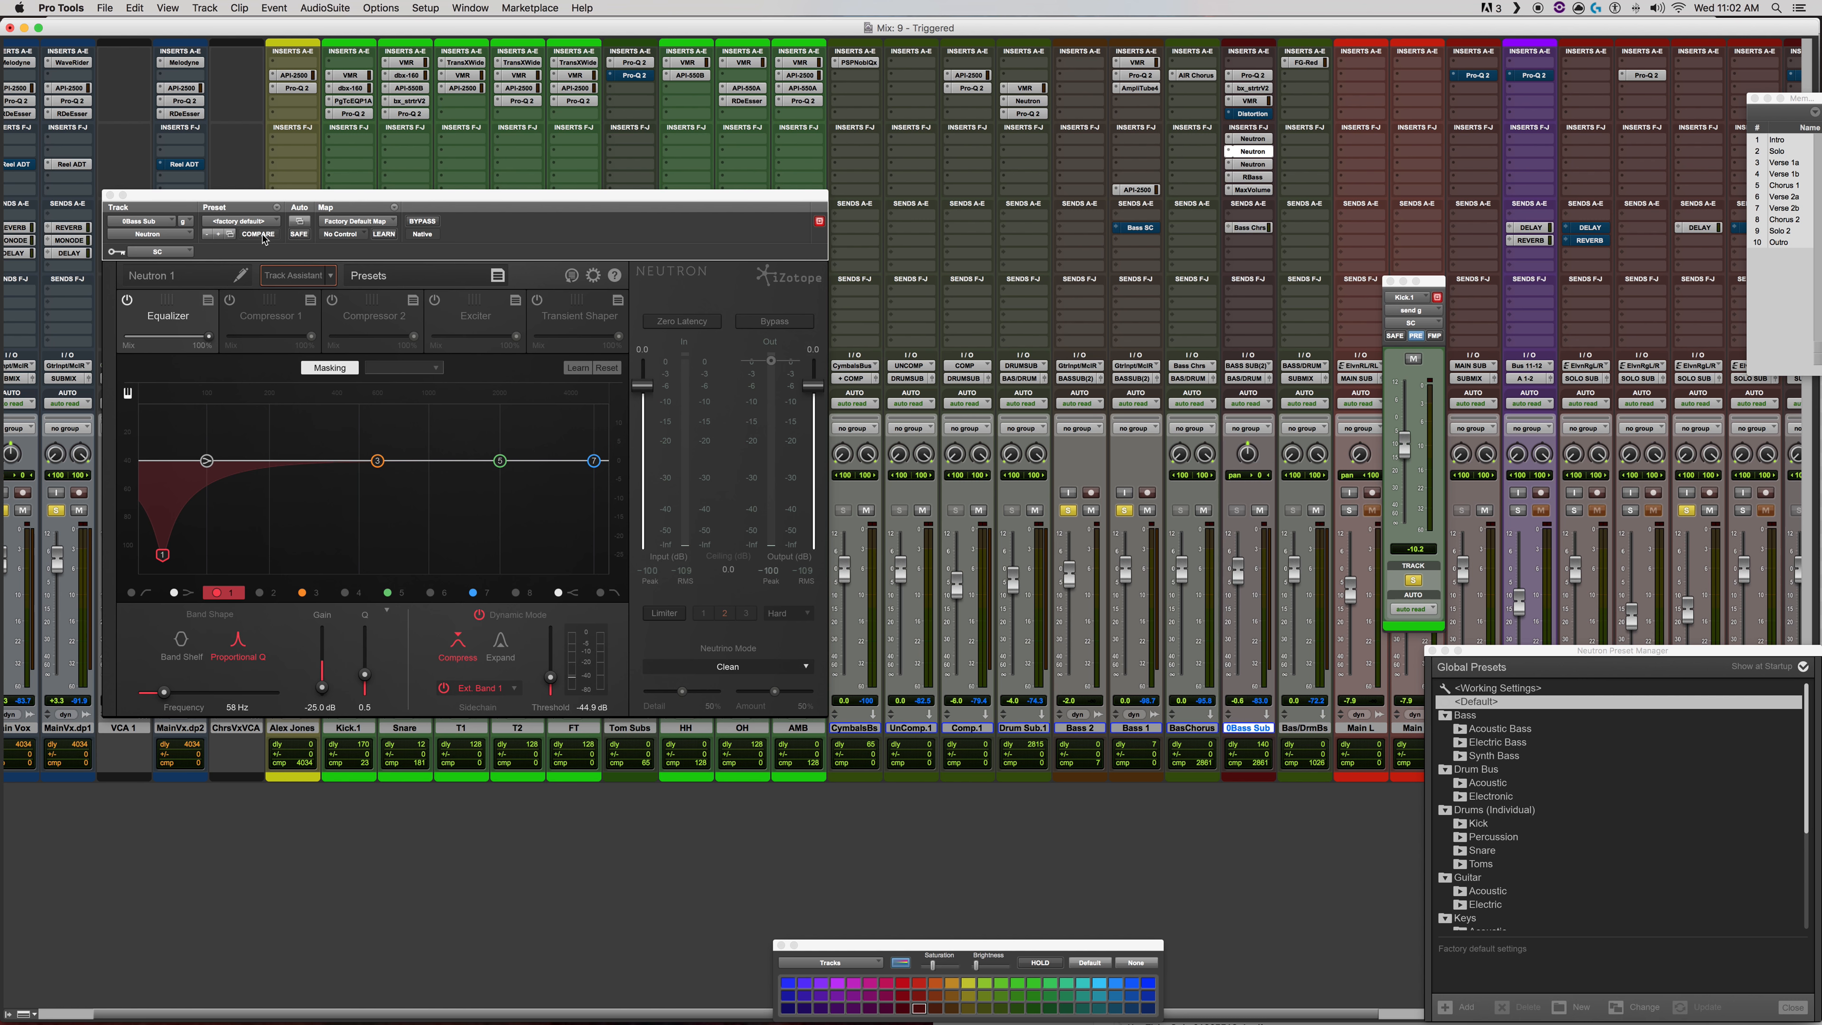
{"action": "left_click_drag", "start_coordinate": [280, 194], "coordinate": [630, 410]}
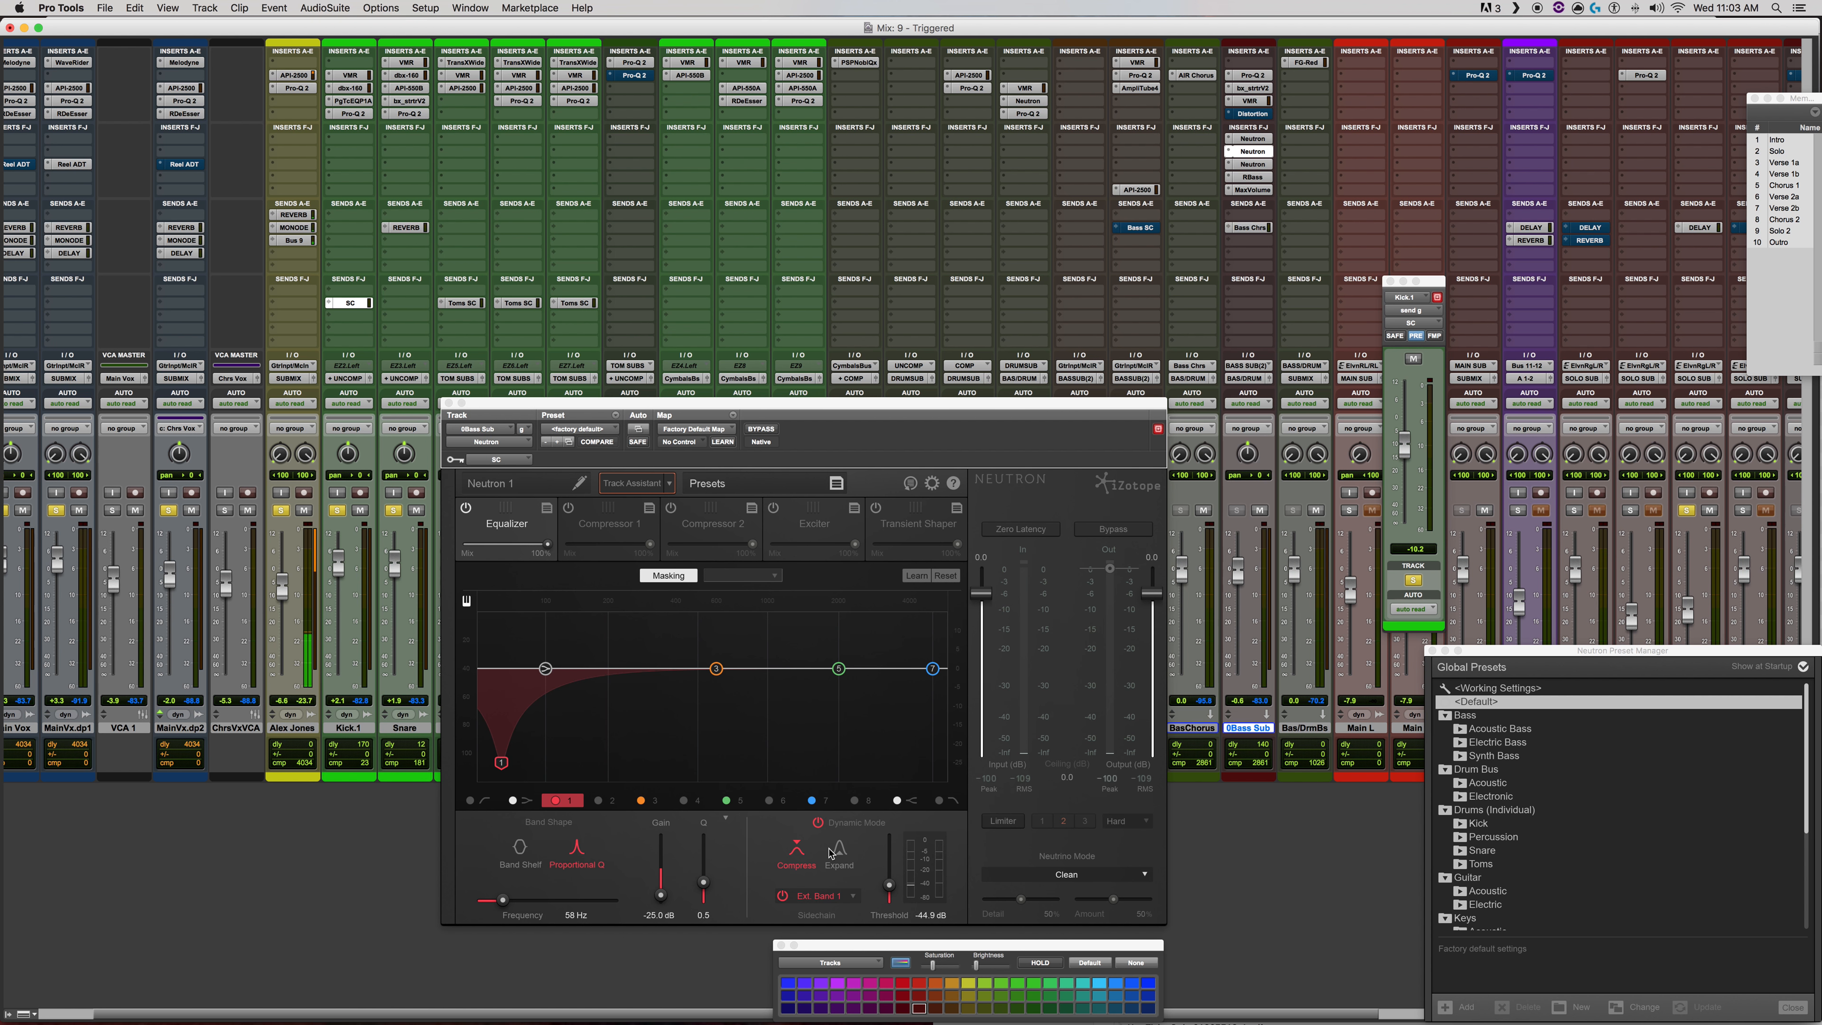
Step: Play the song from the start of the Intro and watch the kick-keyed Neutron over the Mix window
{"action": "key", "text": "super+equal"}
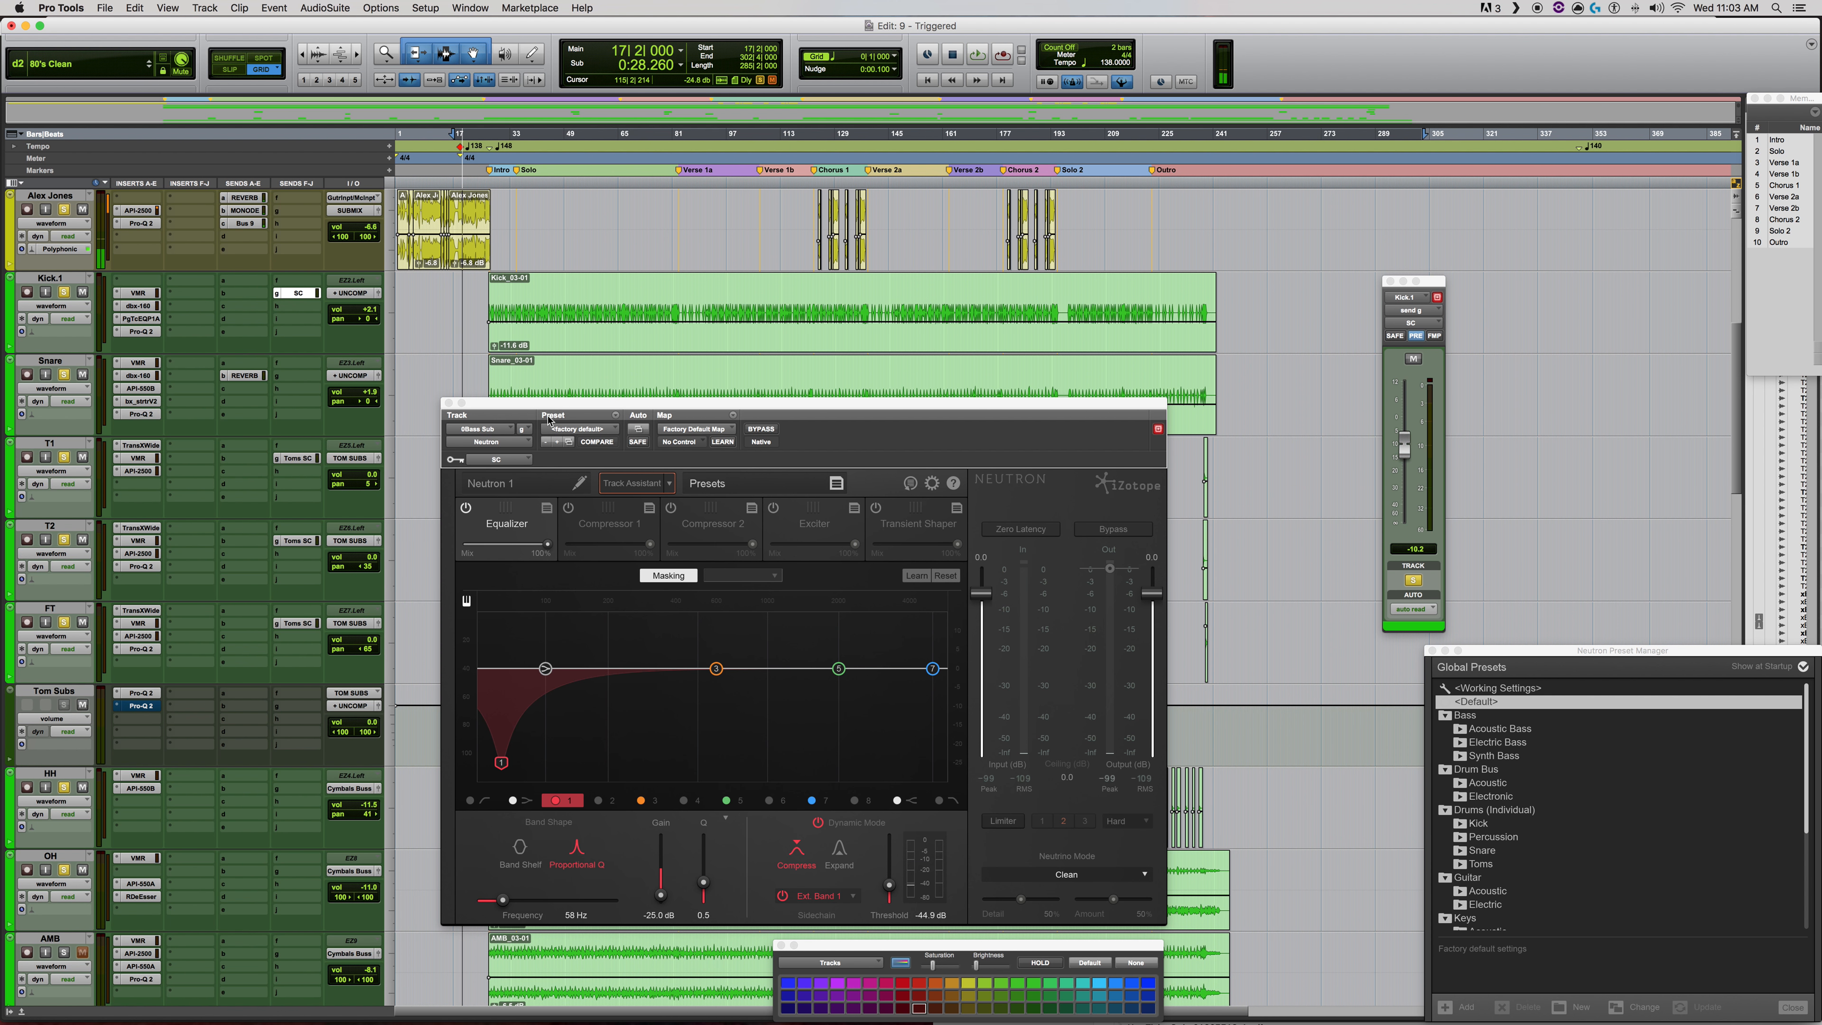
{"action": "left_click", "coordinate": [496, 207]}
{"action": "key", "text": "space"}
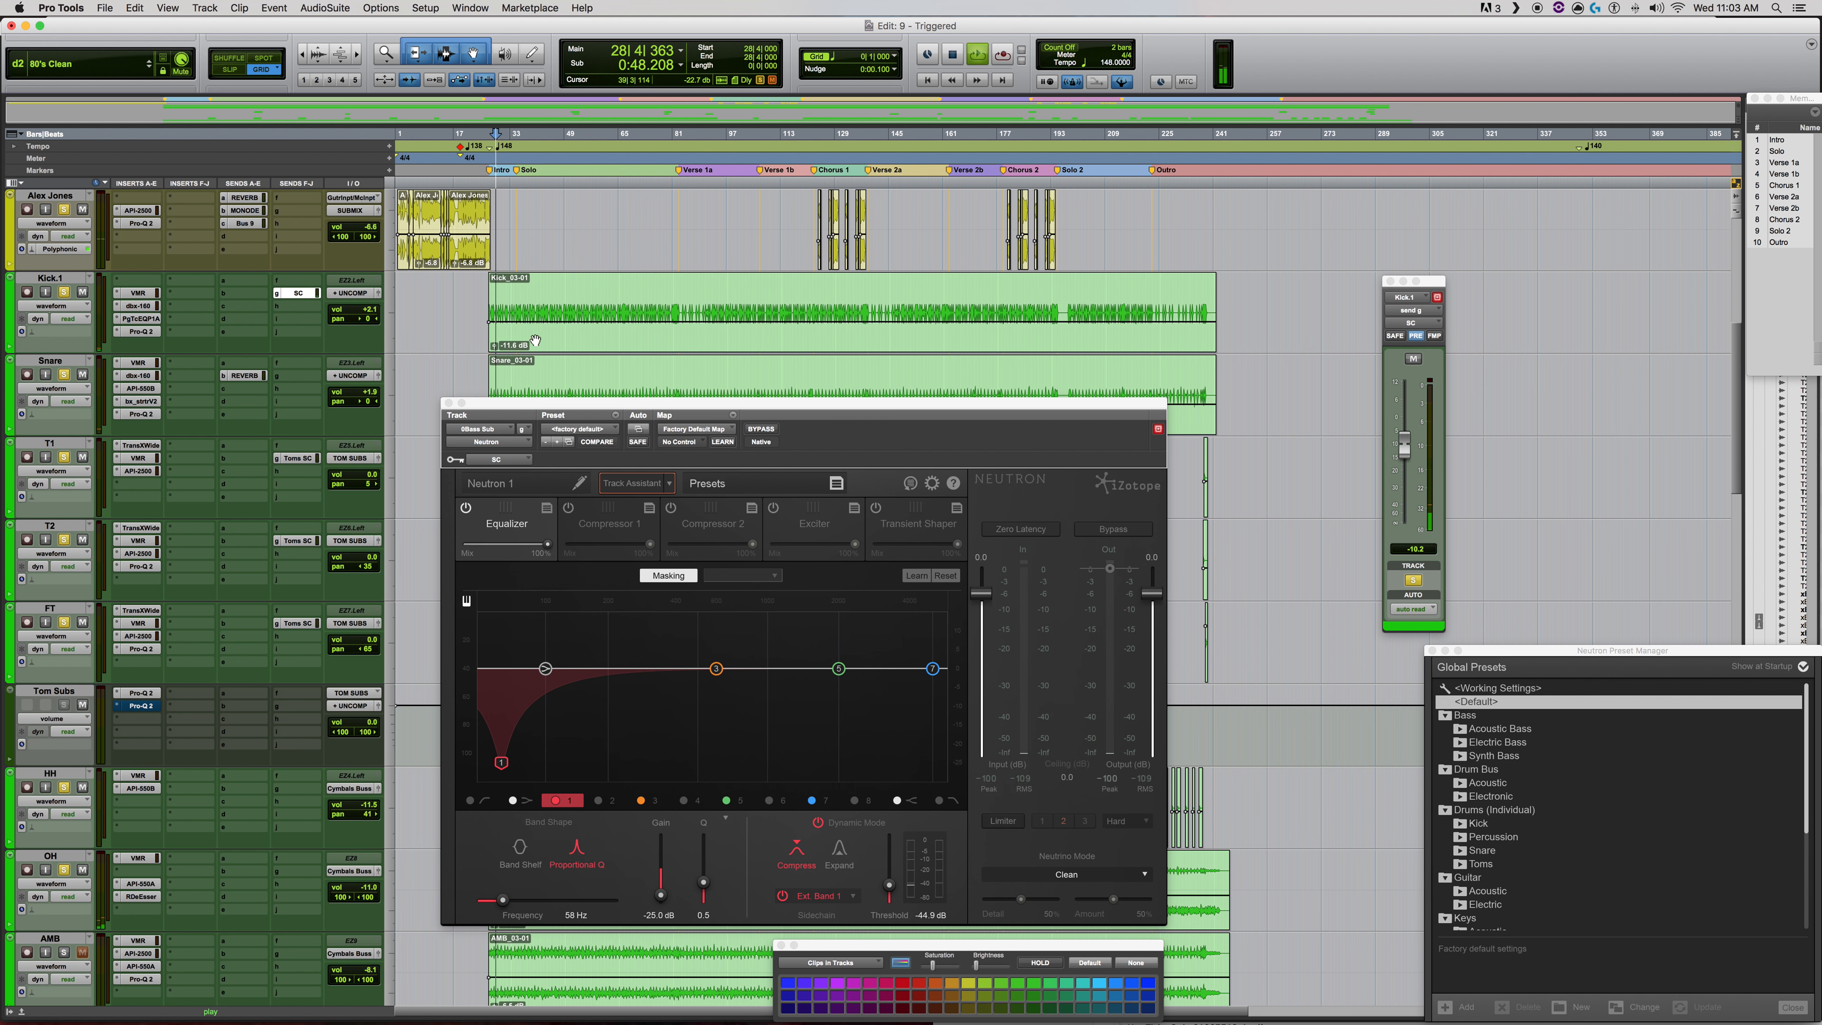
{"action": "left_click", "coordinate": [540, 340]}
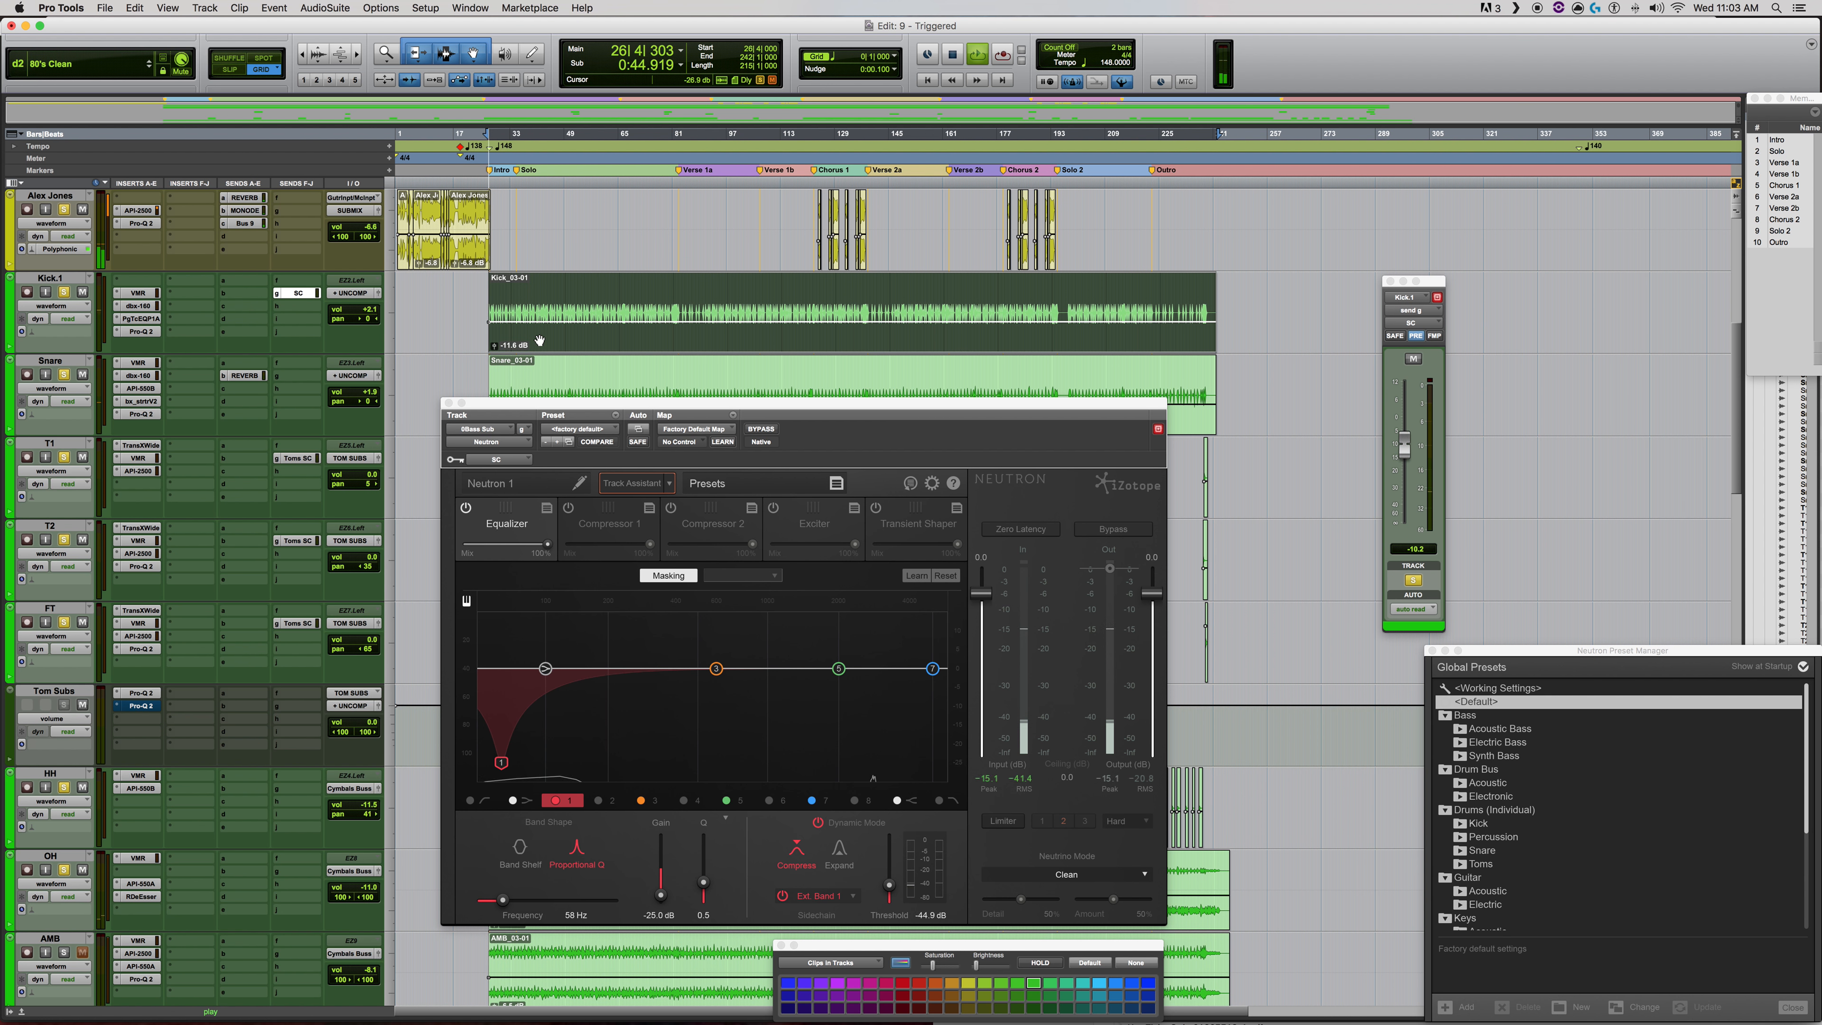
{"action": "key", "text": "super+equal"}
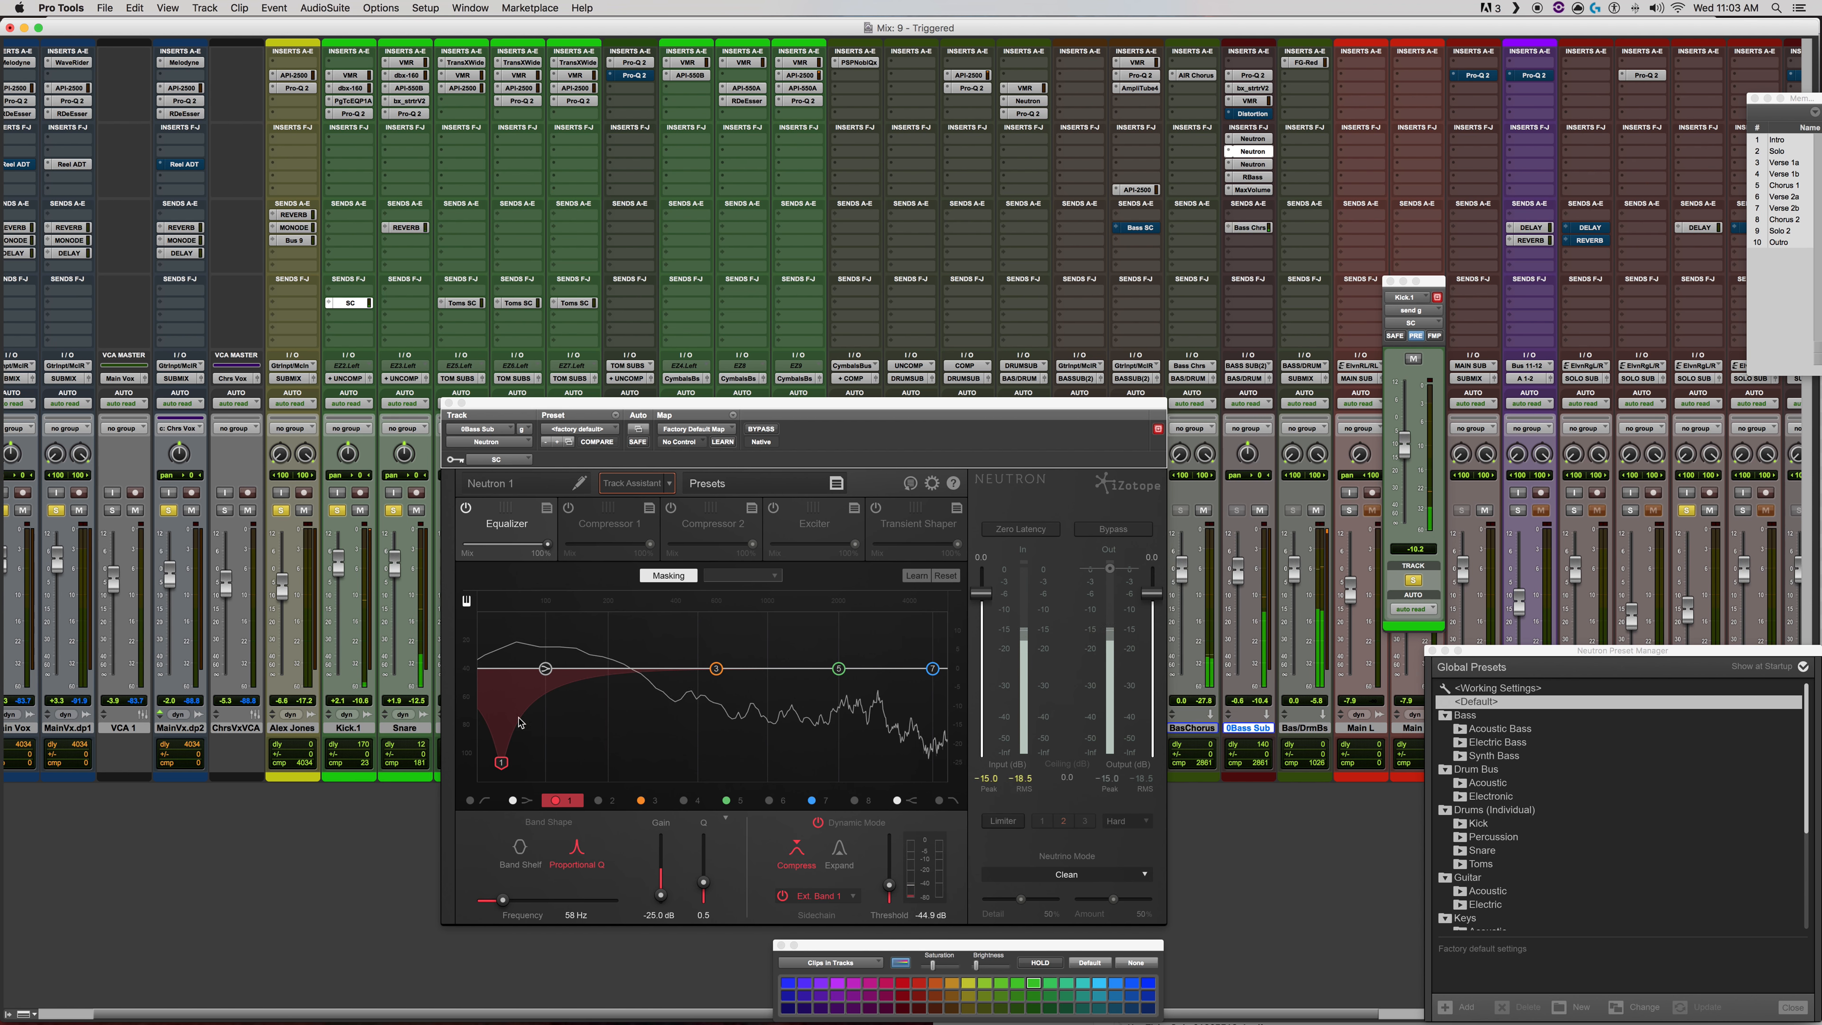
Step: Narrow band 1 of the kick-keyed Neutron equalizer to a Q of 1.7 with playback stopped
{"action": "scroll", "coordinate": [502, 761], "scroll_direction": "up", "scroll_amount": 5}
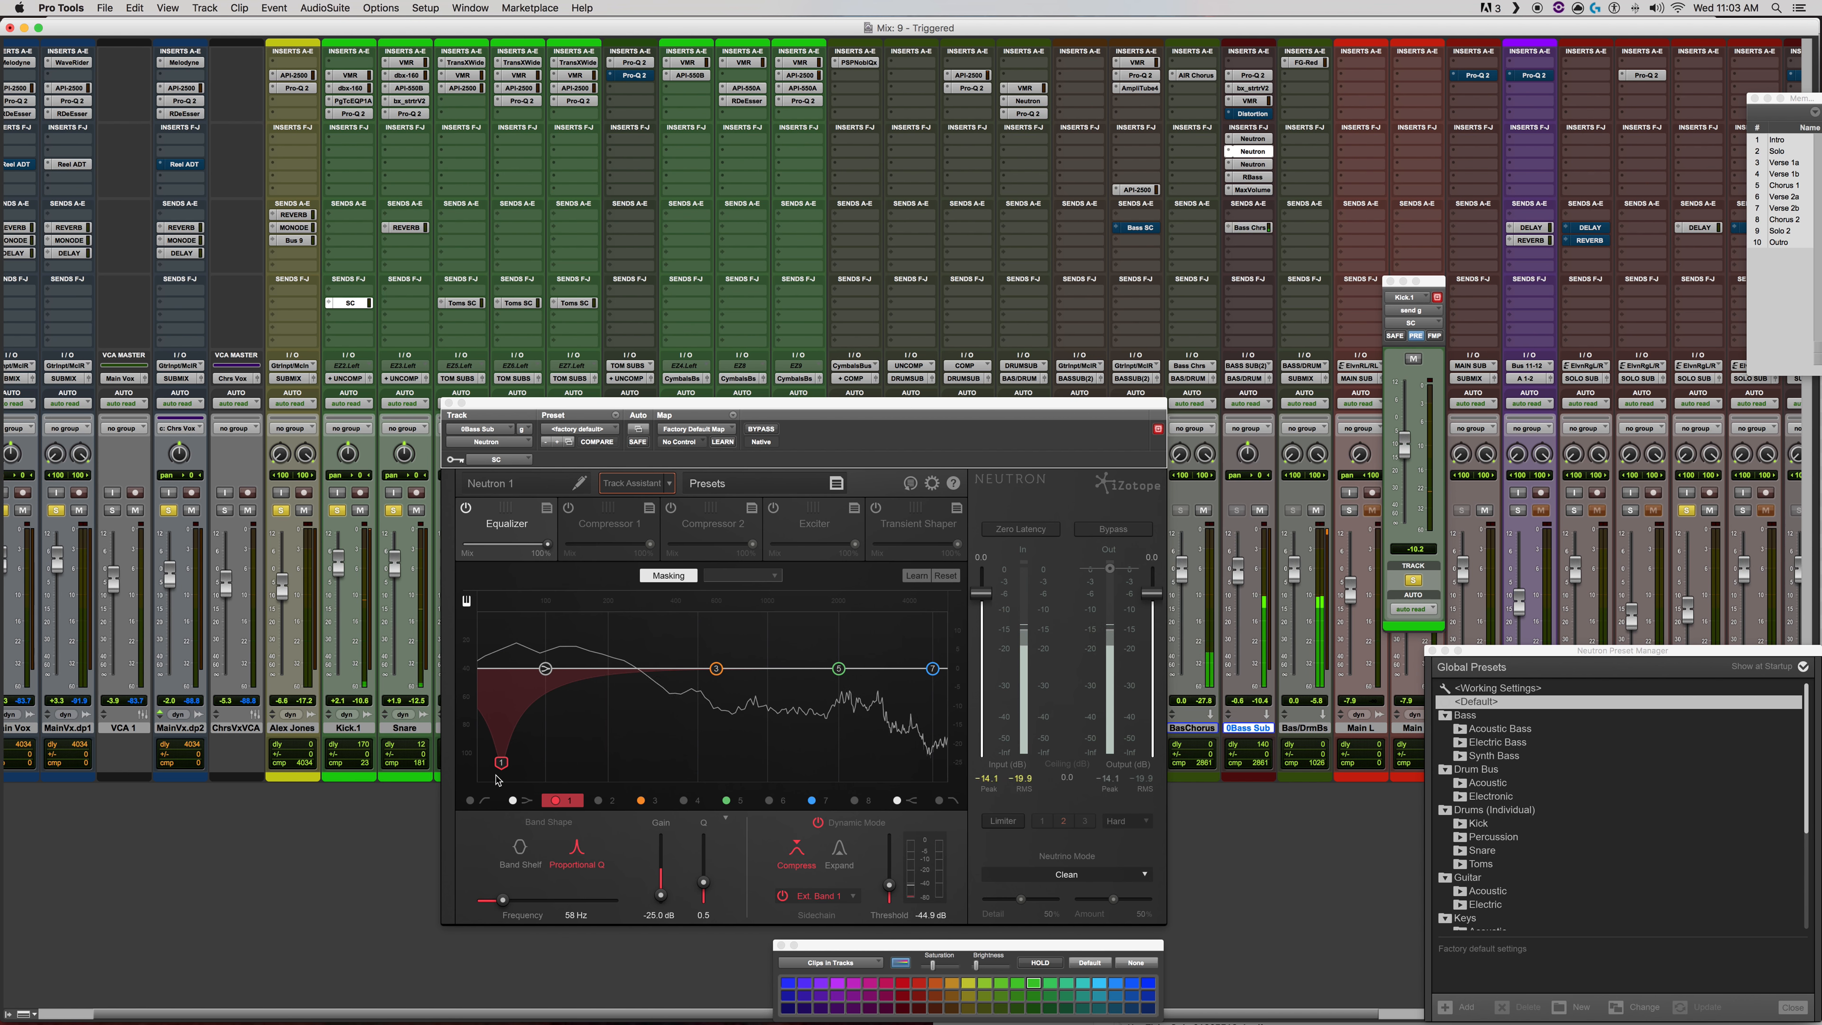
{"action": "left_click", "coordinate": [1027, 411]}
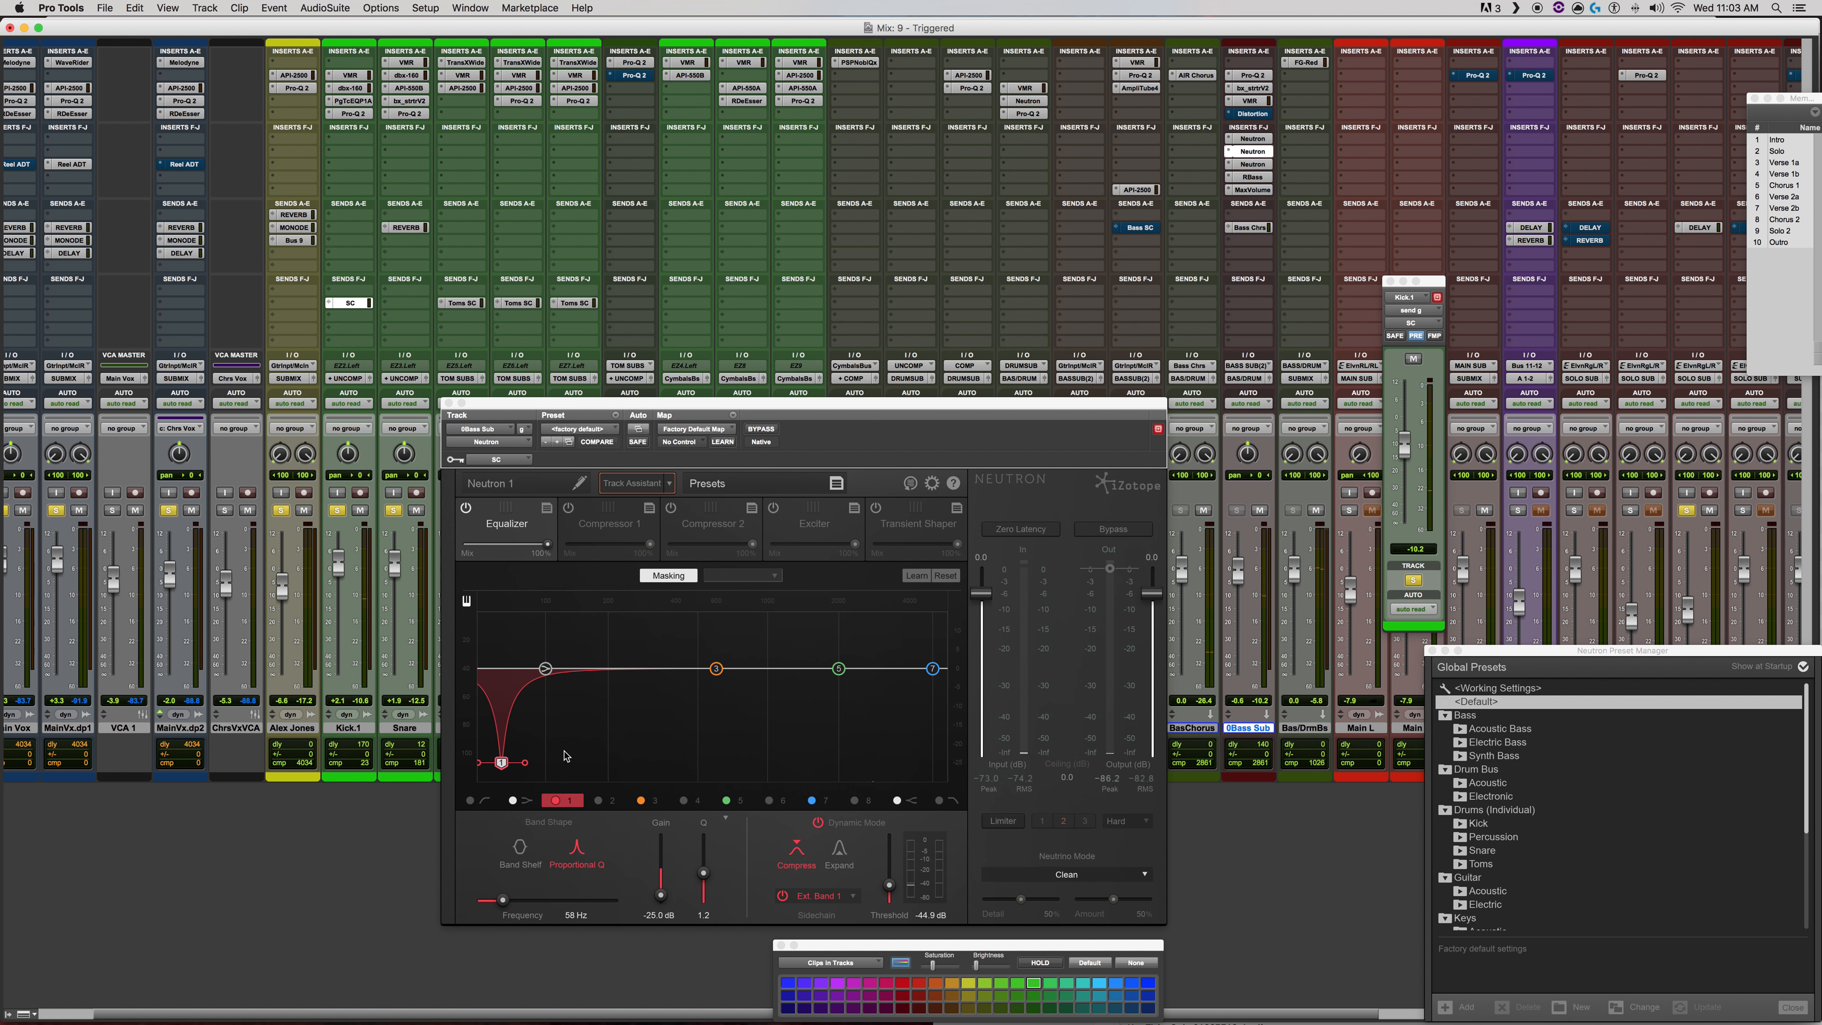
{"action": "scroll", "coordinate": [526, 767], "scroll_direction": "up", "scroll_amount": 3}
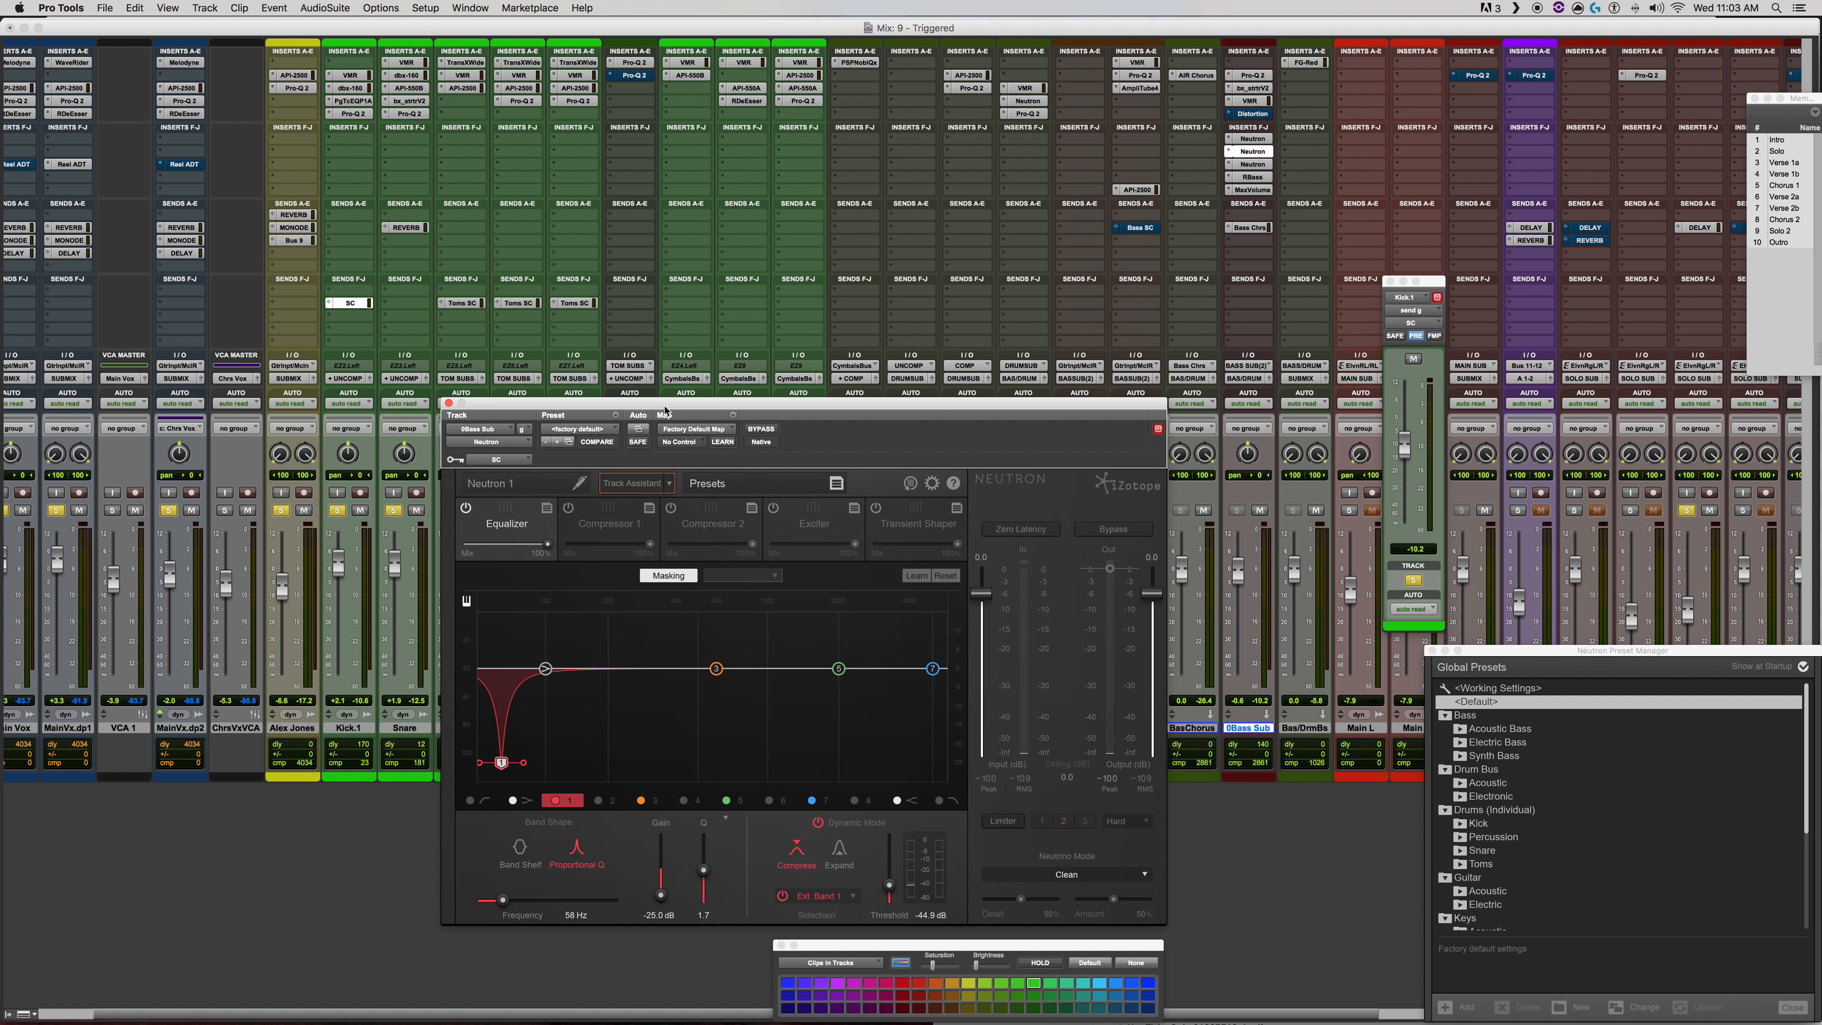
Step: Set equalizer band 1's Q to 0.9 in the kick-keyed Neutron and audition the song with it
{"action": "left_click_drag", "start_coordinate": [671, 413], "coordinate": [508, 261]}
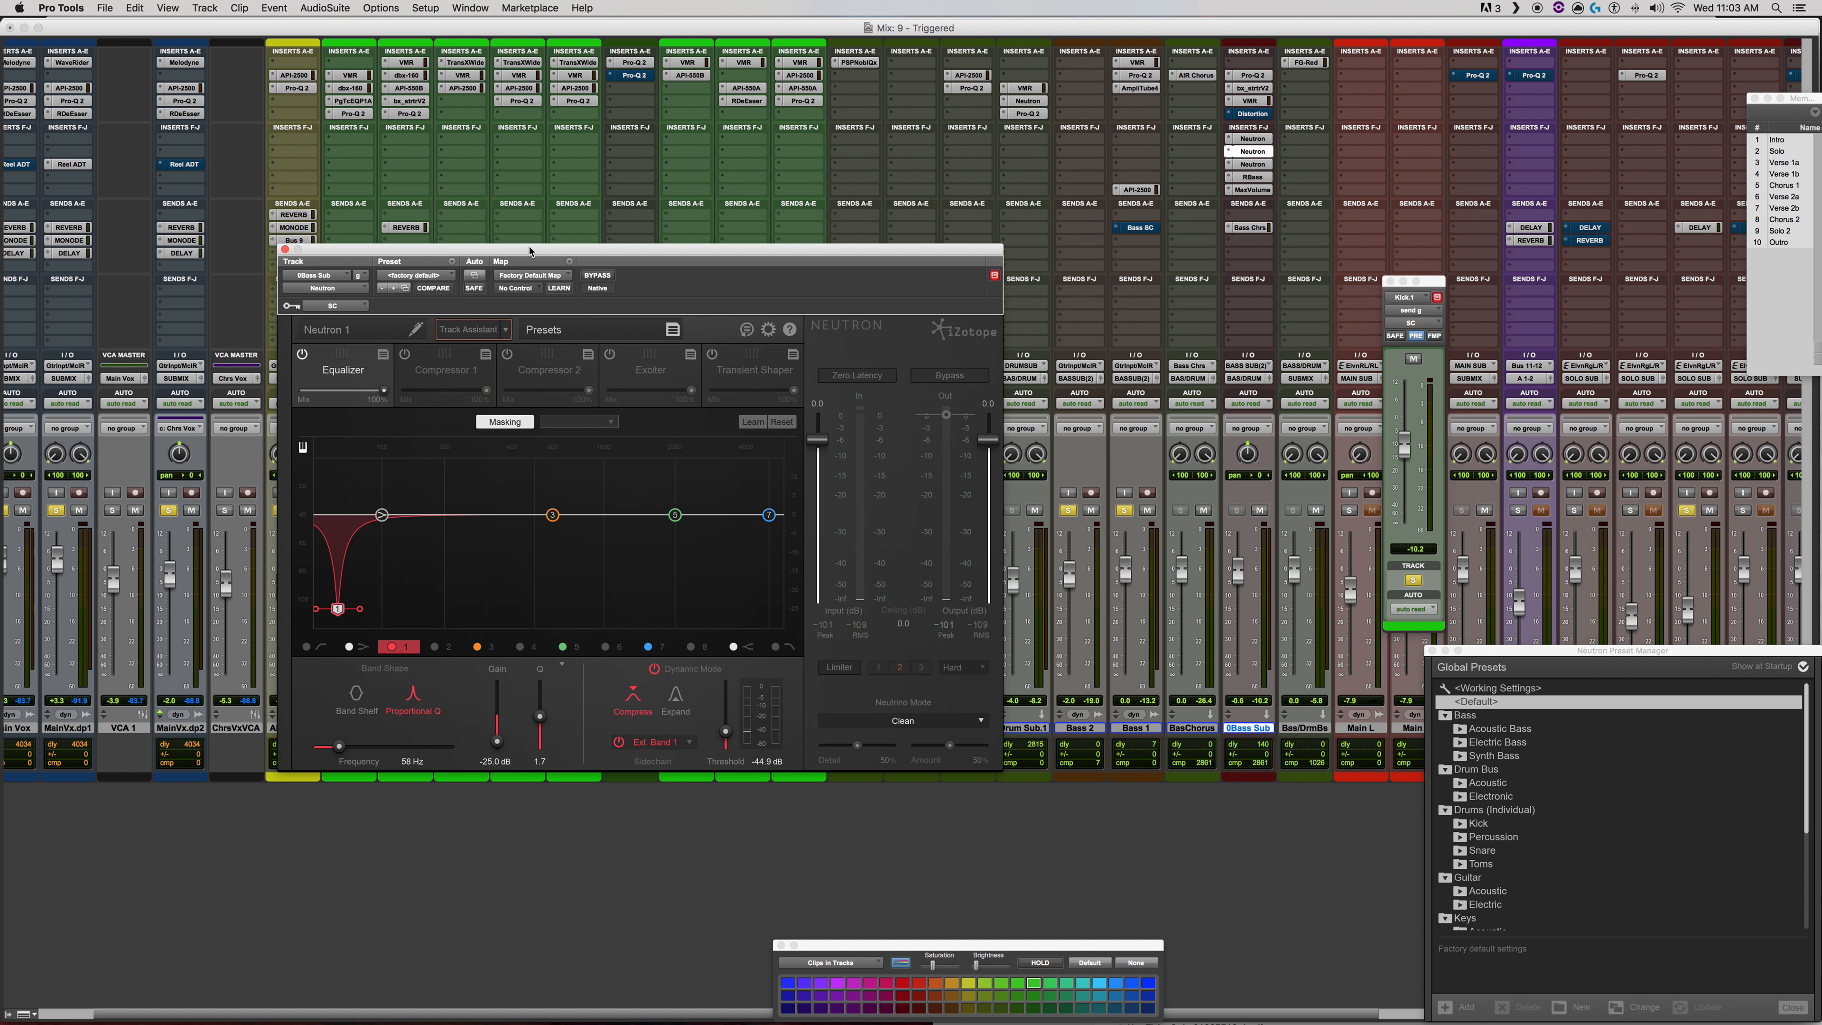
{"action": "left_click_drag", "start_coordinate": [530, 251], "coordinate": [636, 242]}
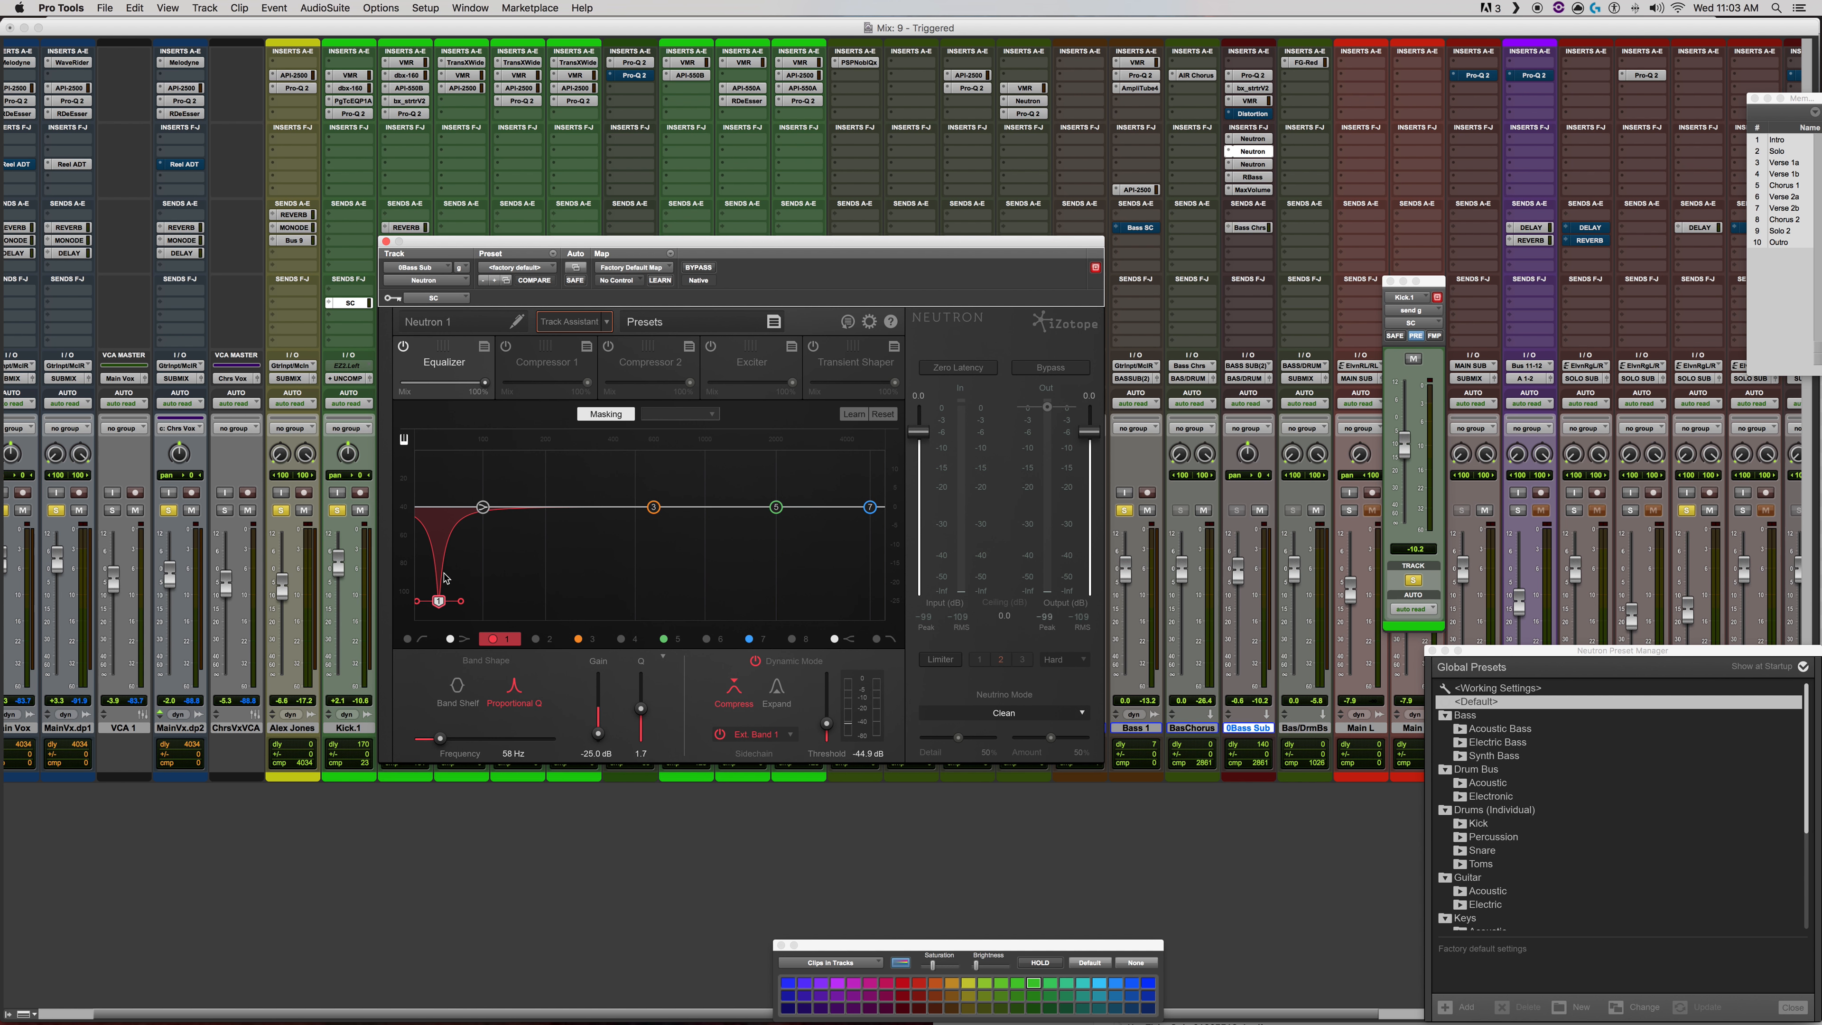
{"action": "left_click_drag", "start_coordinate": [462, 603], "coordinate": [517, 537]}
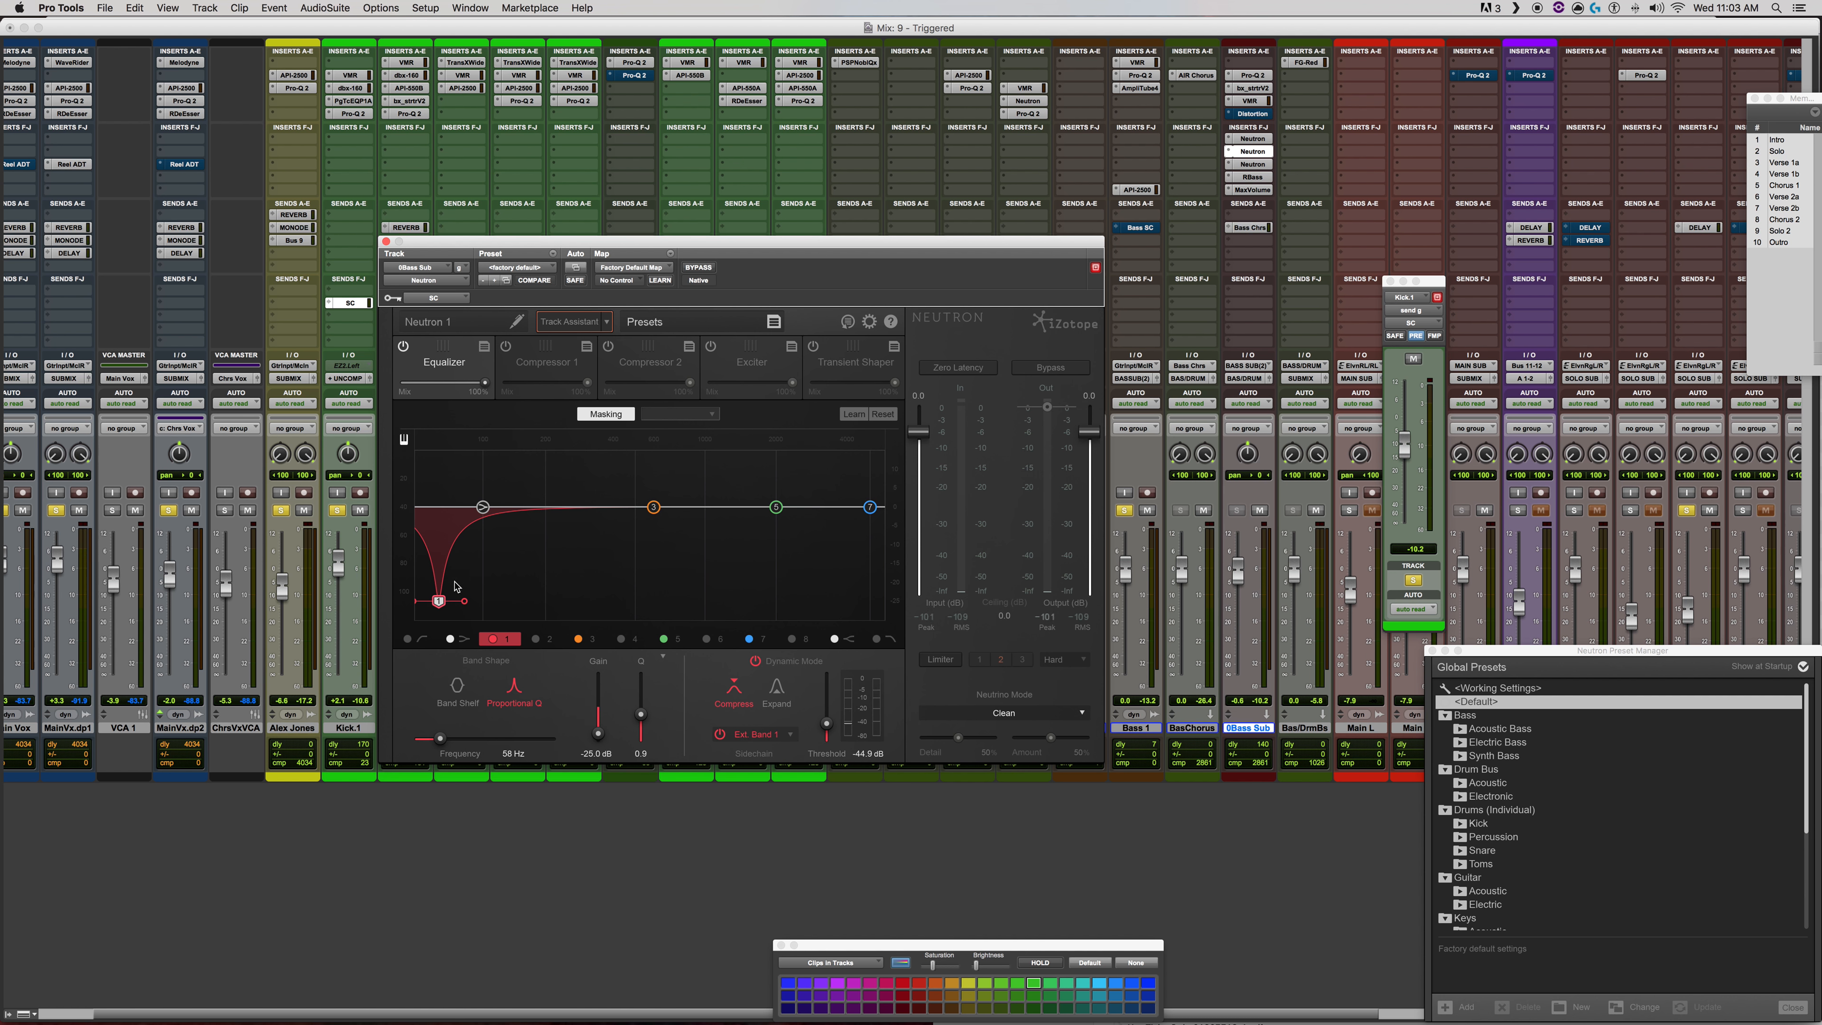
{"action": "key", "text": "space"}
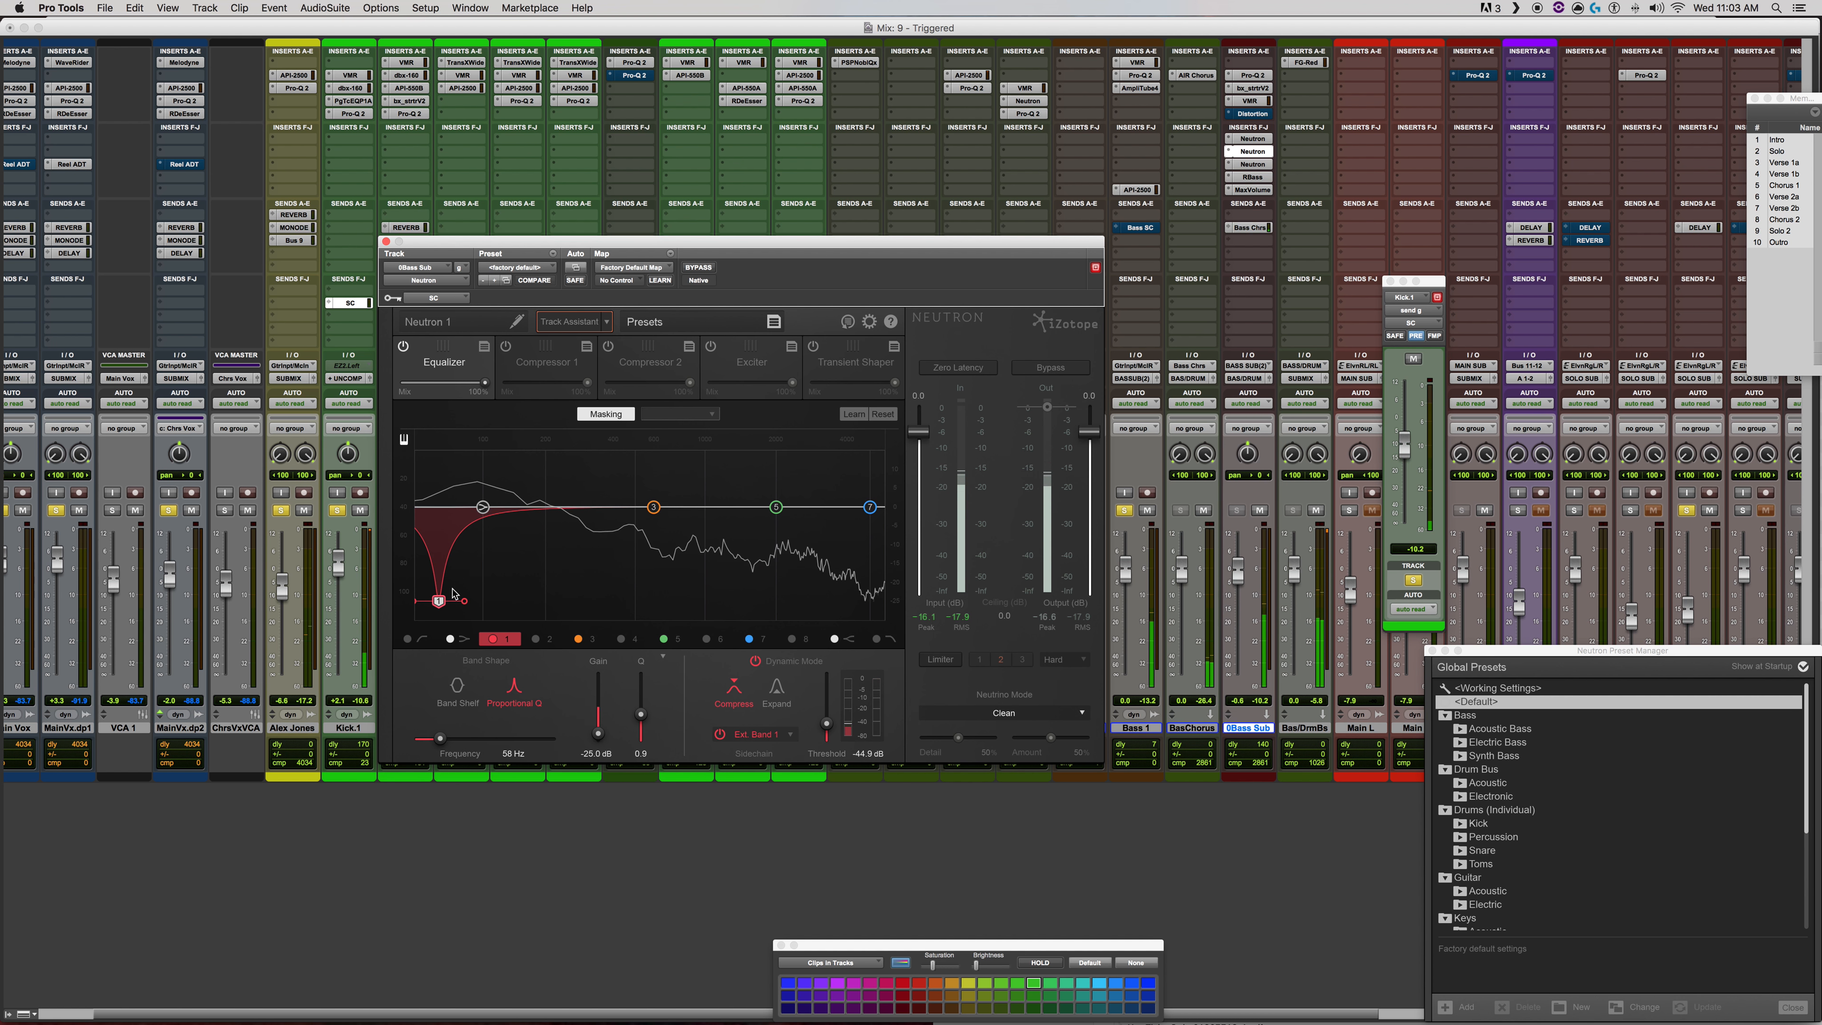
{"action": "key", "text": "space"}
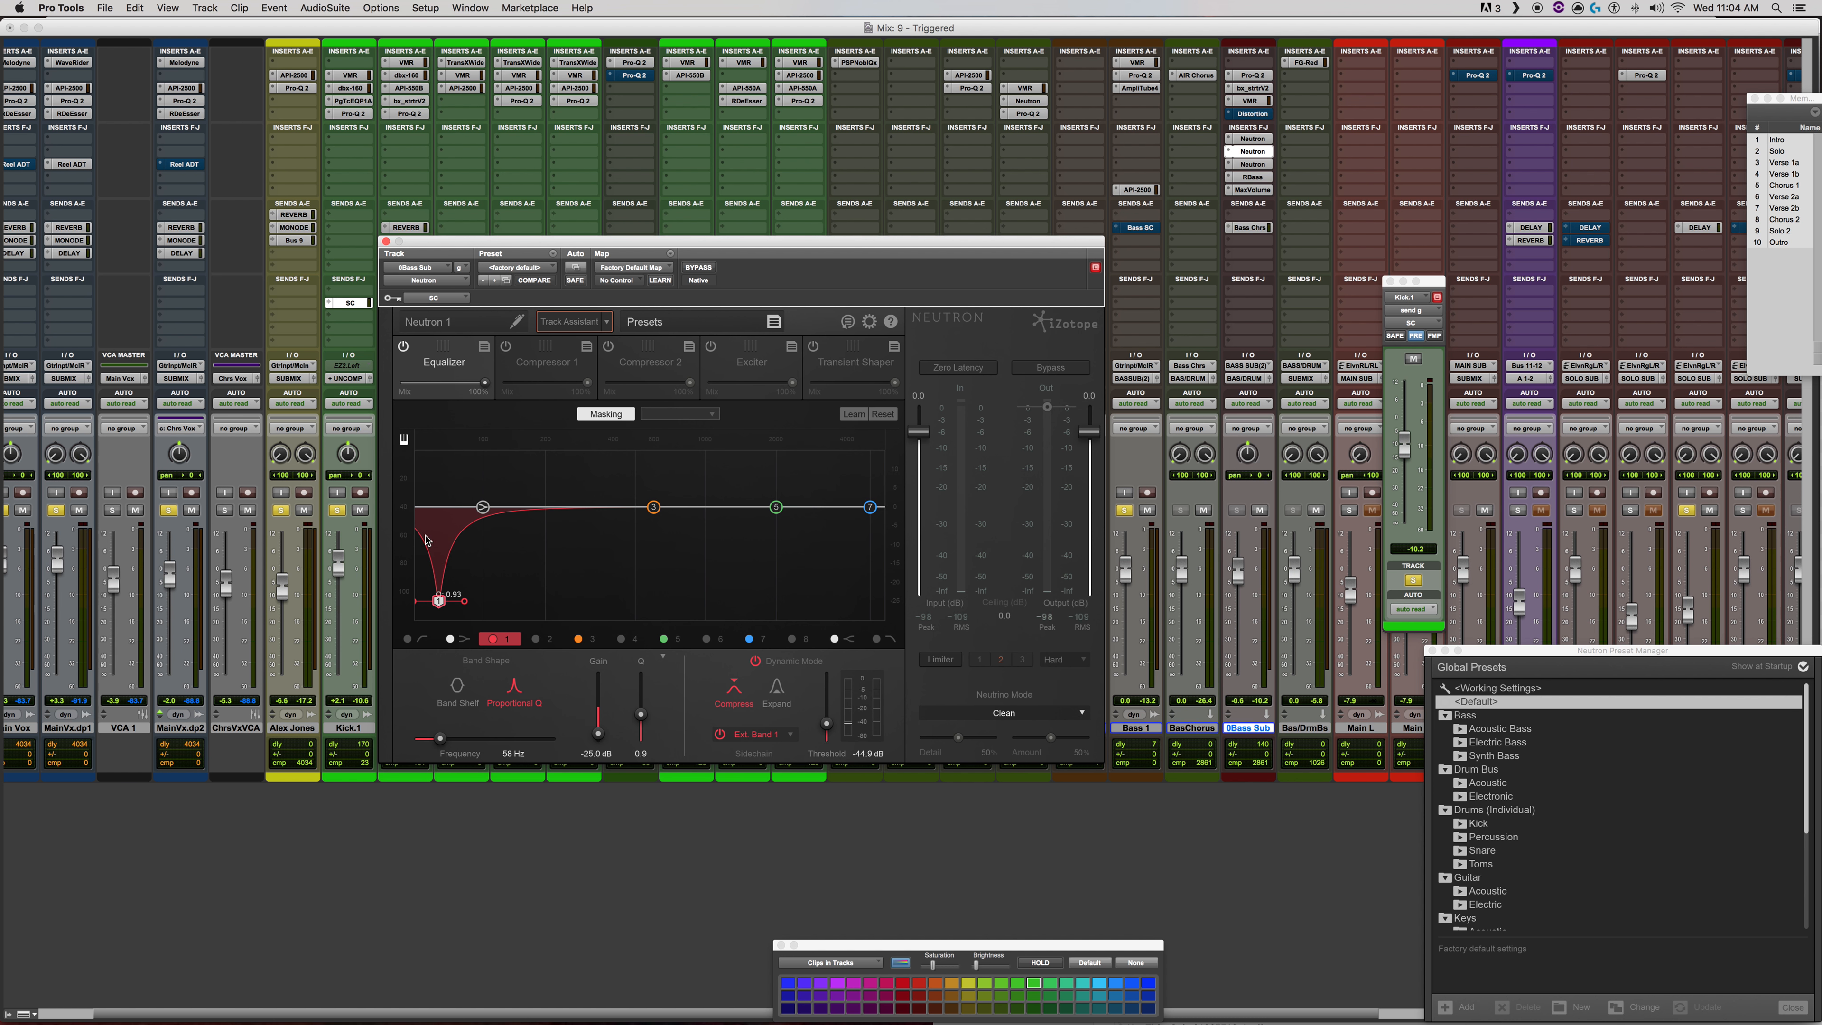
Step: Open the Bass Sub track's first Neutron insert without a key input, followed by the third one keyed from Toms SC
{"action": "left_click", "coordinate": [1250, 140]}
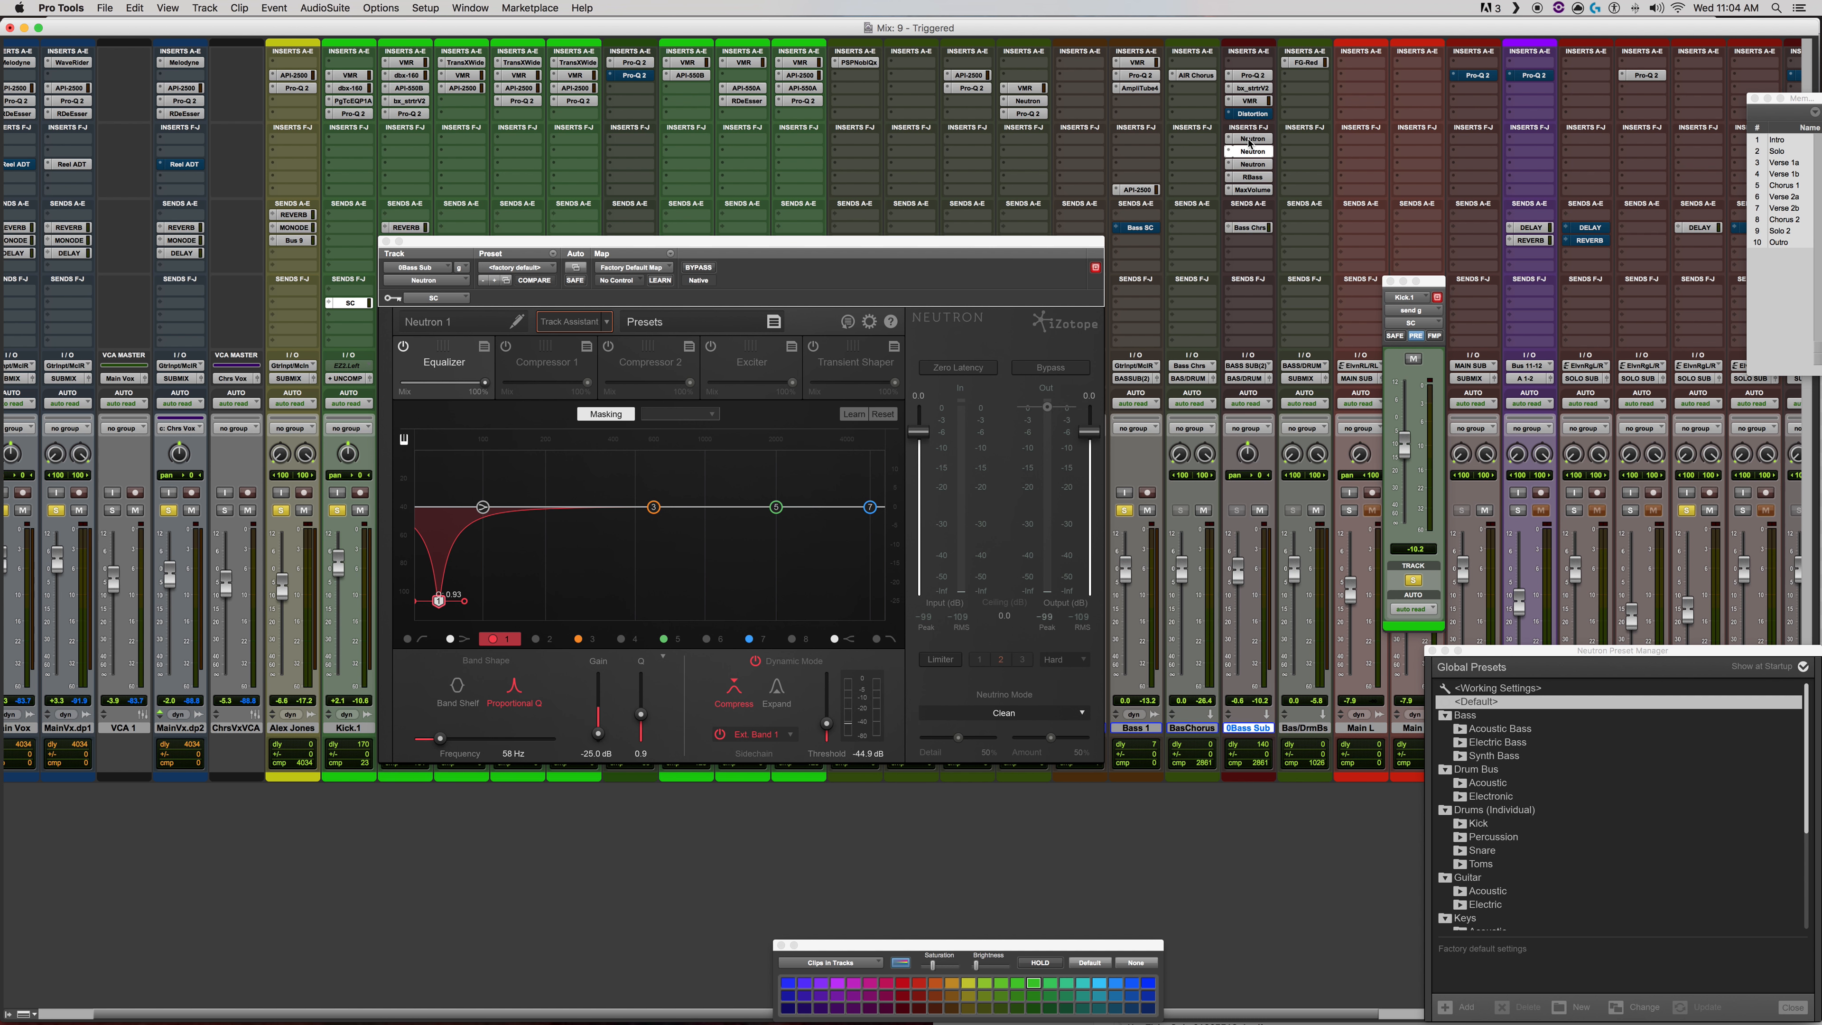
{"action": "left_click", "coordinate": [1250, 140]}
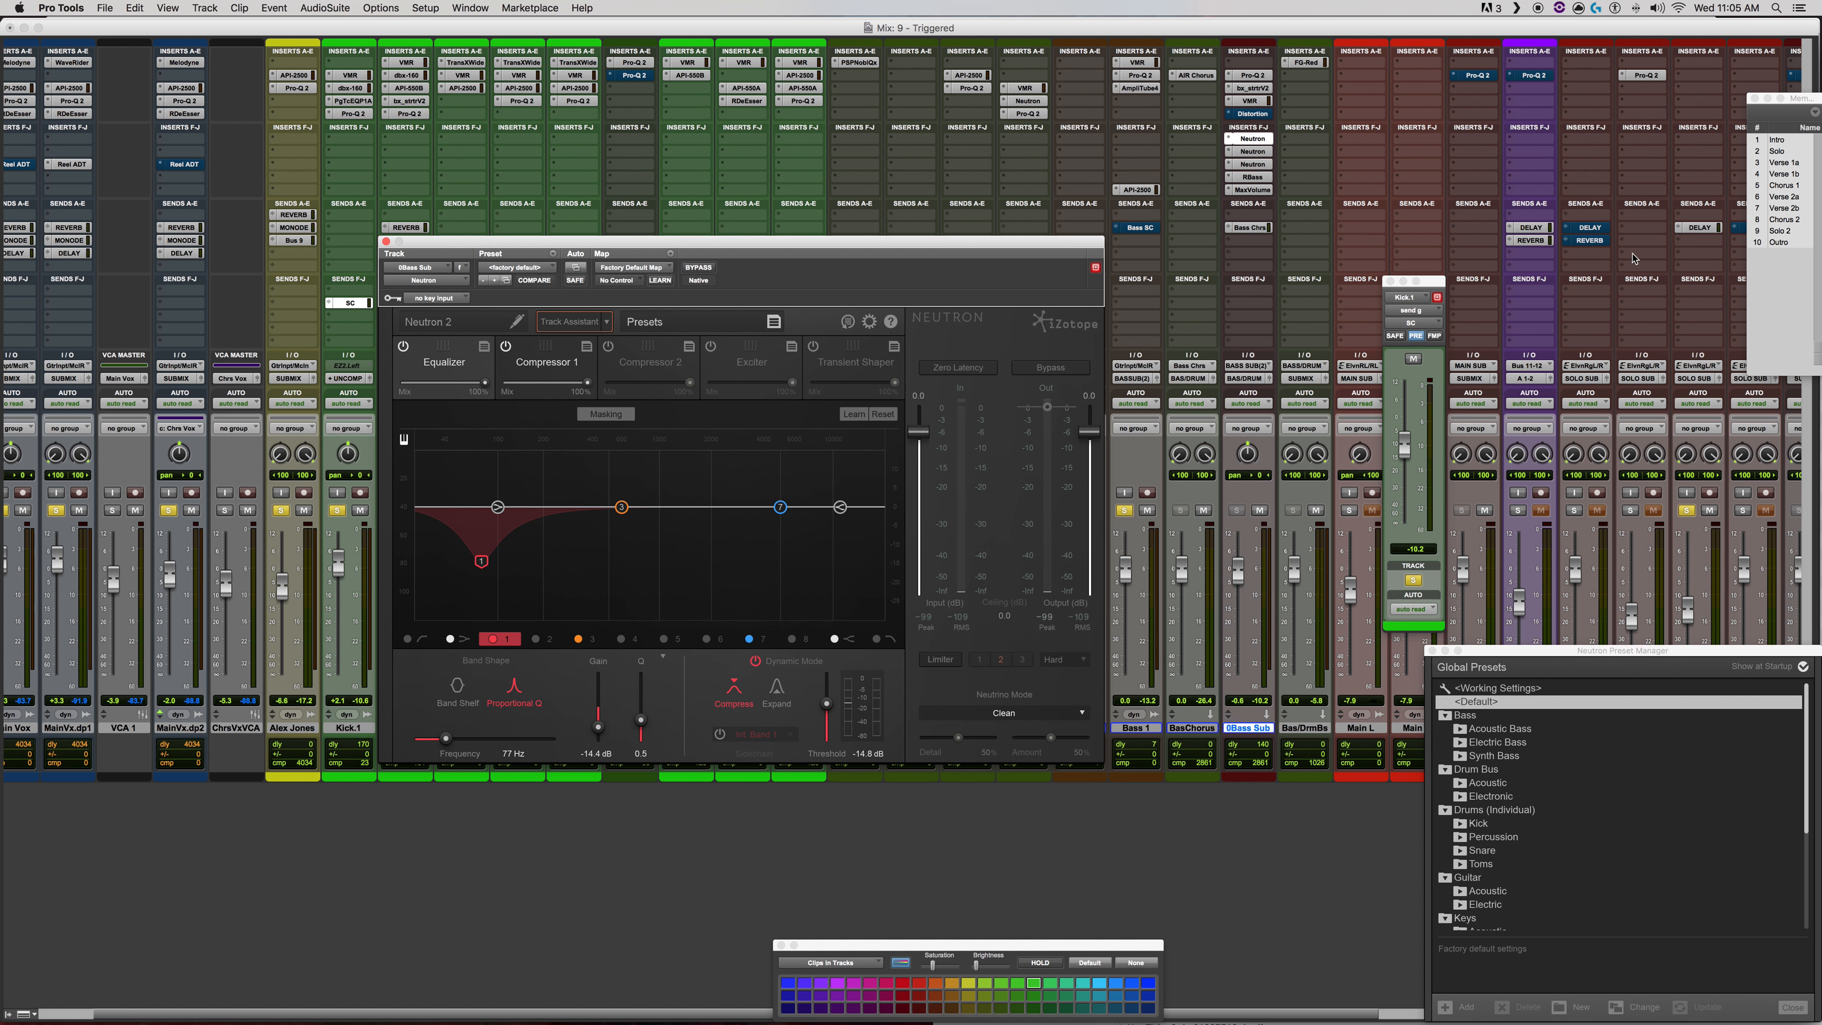
{"action": "left_click", "coordinate": [1257, 168]}
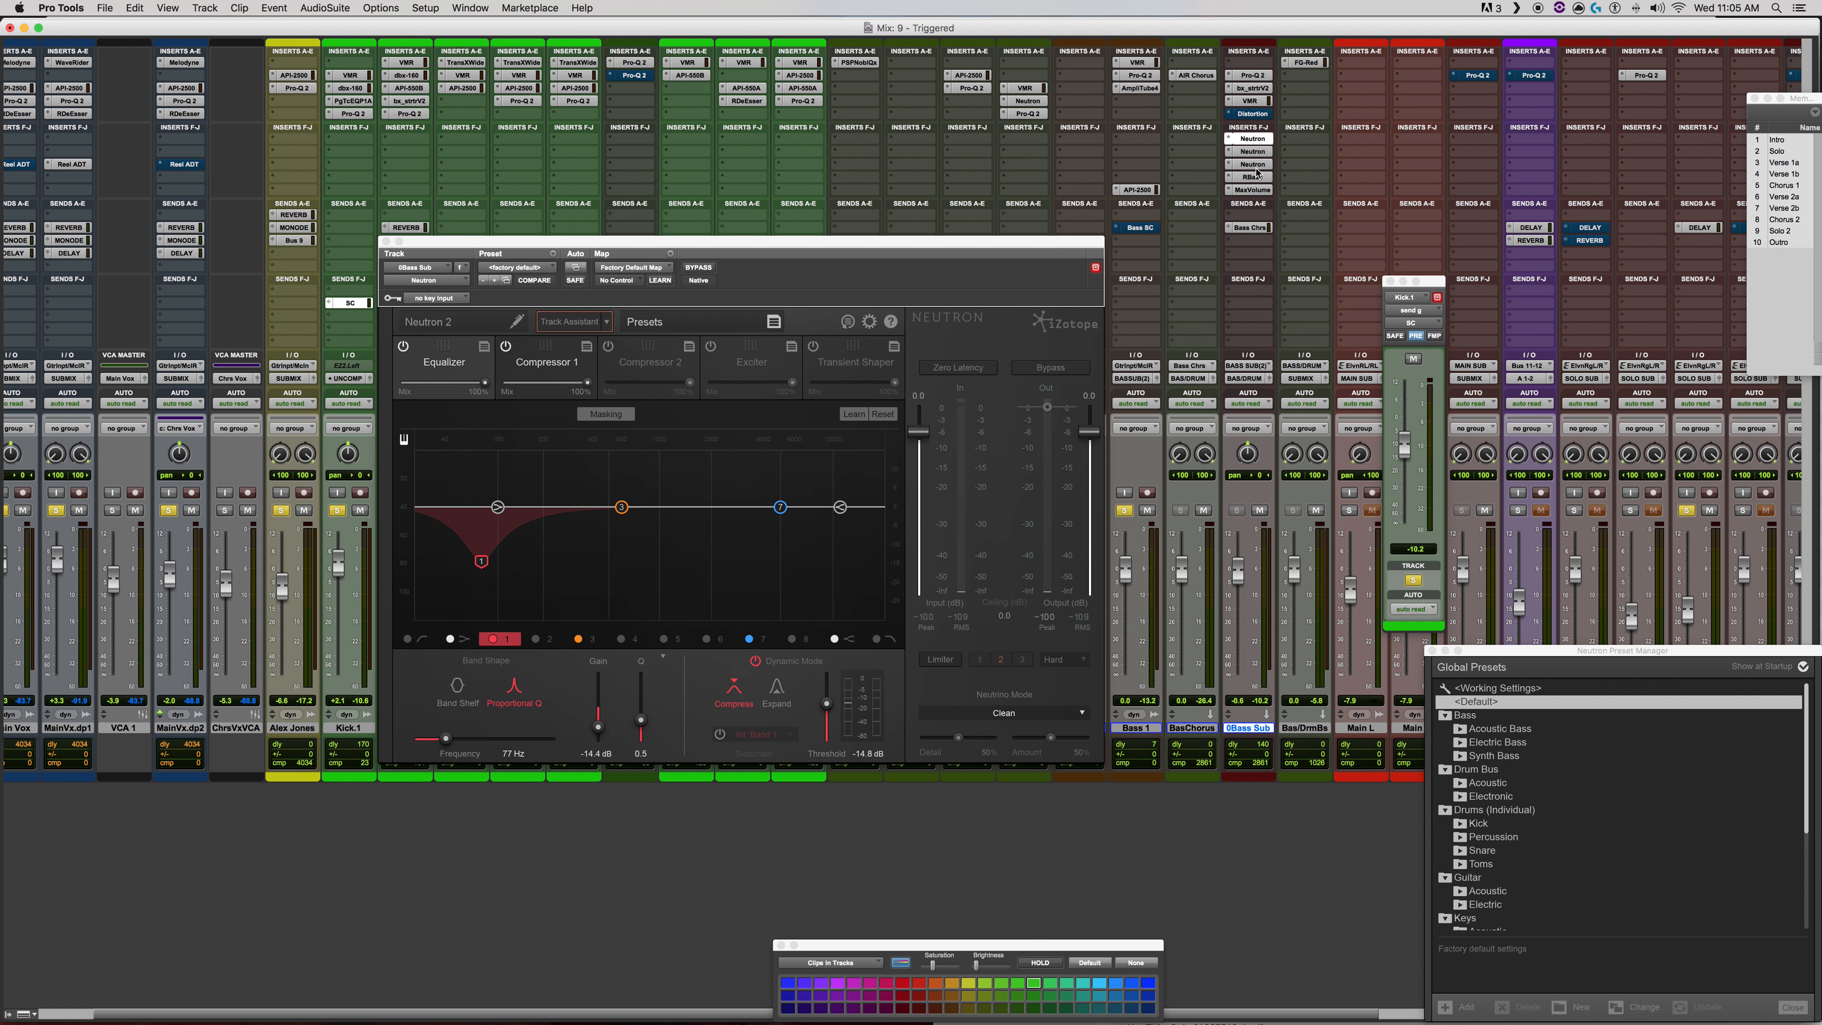
{"action": "left_click", "coordinate": [1256, 165]}
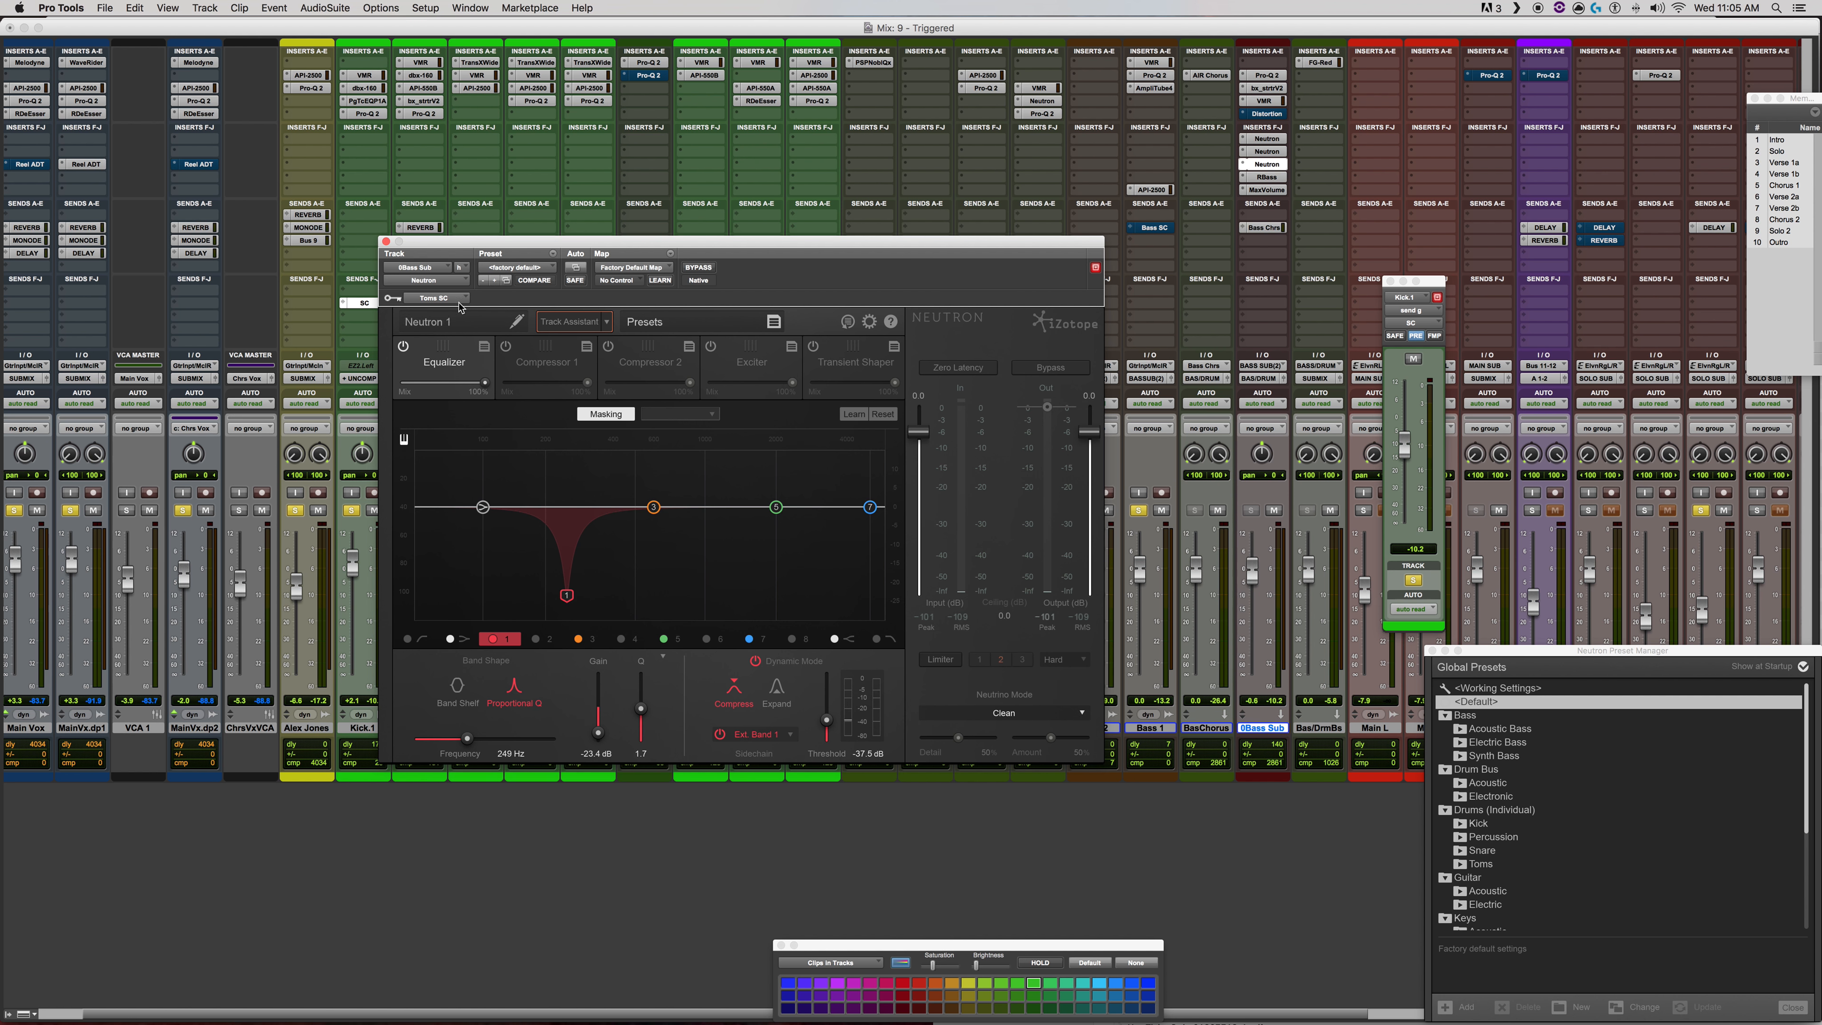
Step: Move the Neutron window aside to view the Toms SC sends on T1, T2 and FT, and close the plug-in
{"action": "left_click_drag", "start_coordinate": [407, 251], "coordinate": [836, 316]}
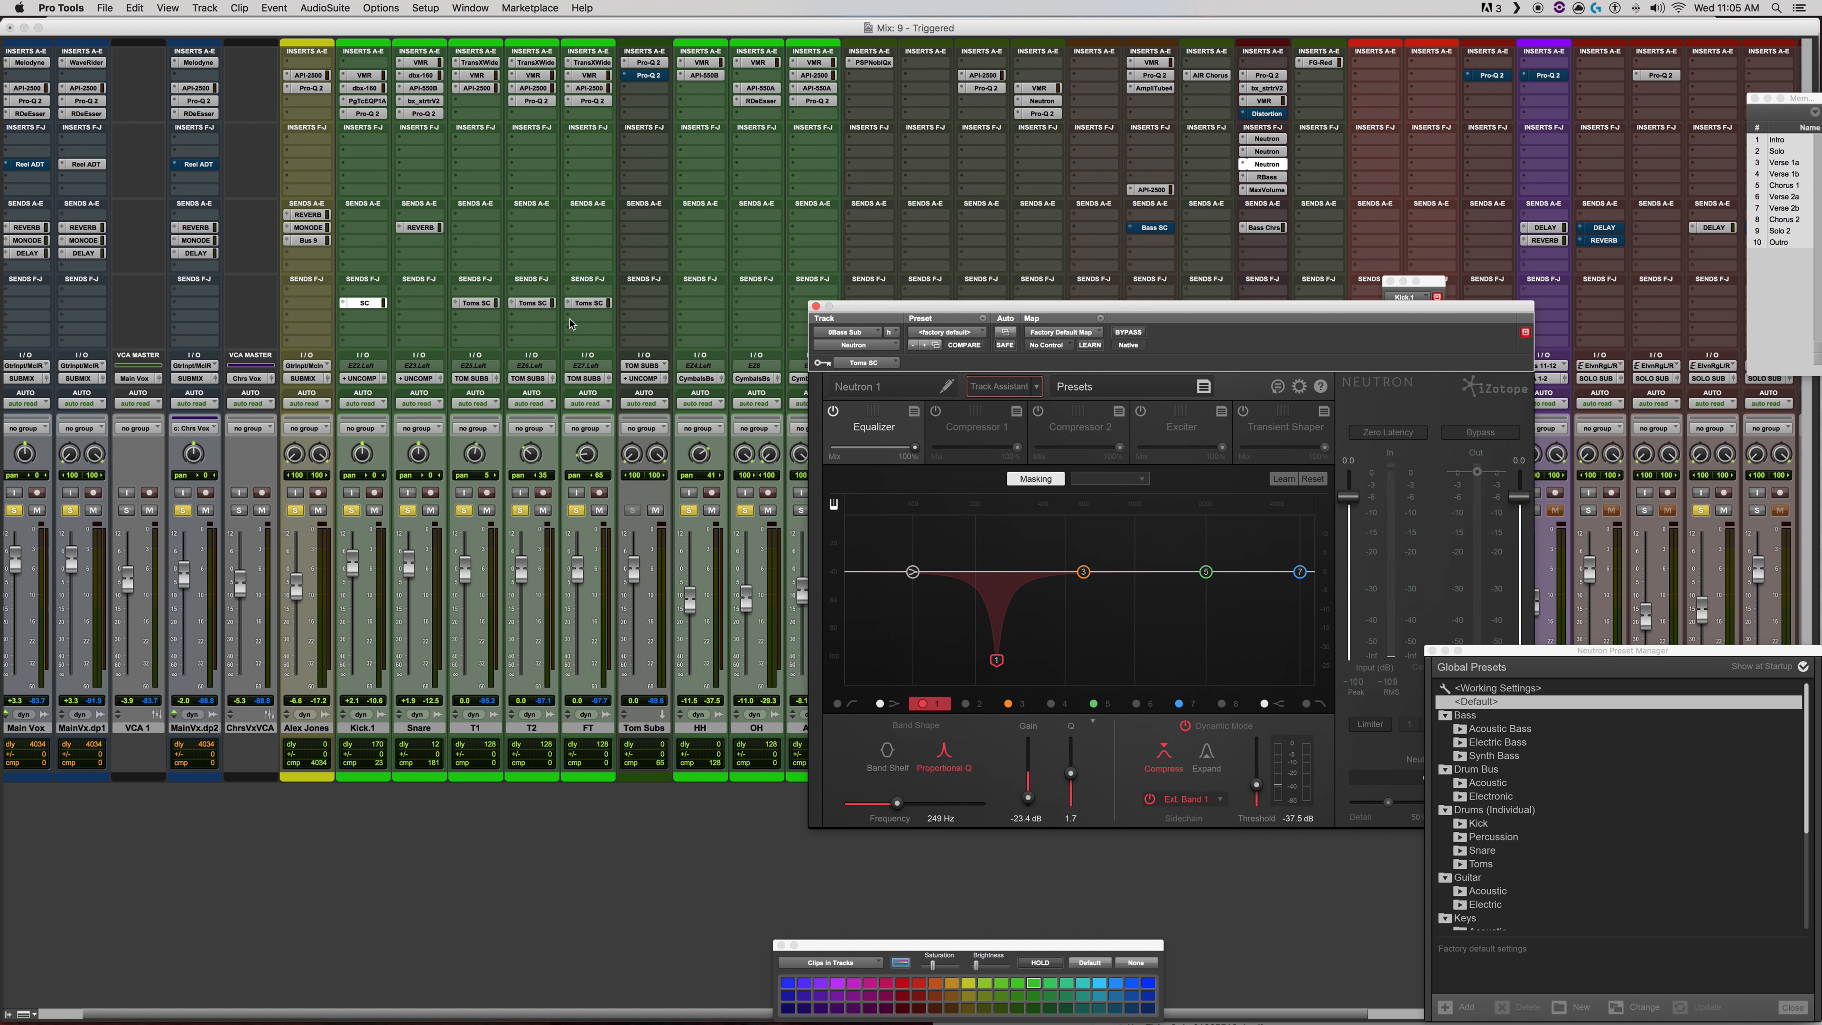
{"action": "left_click_drag", "start_coordinate": [823, 317], "coordinate": [386, 339]}
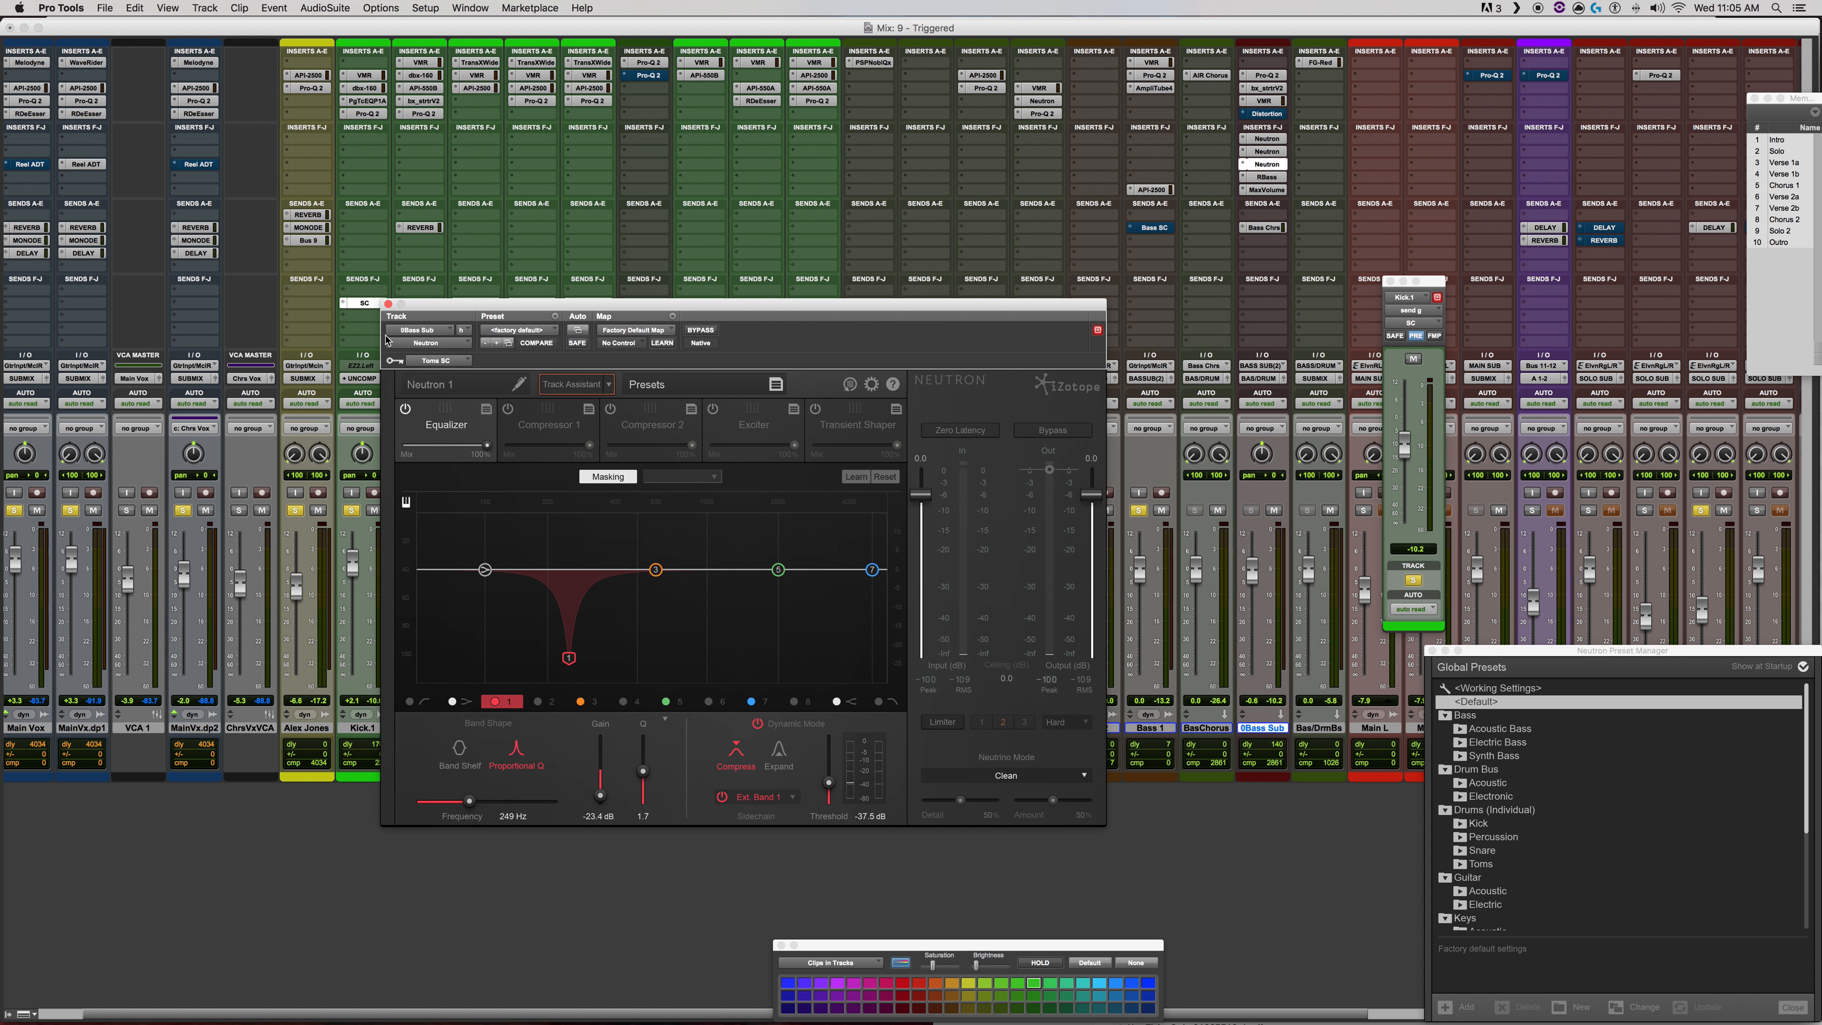
{"action": "left_click", "coordinate": [388, 304]}
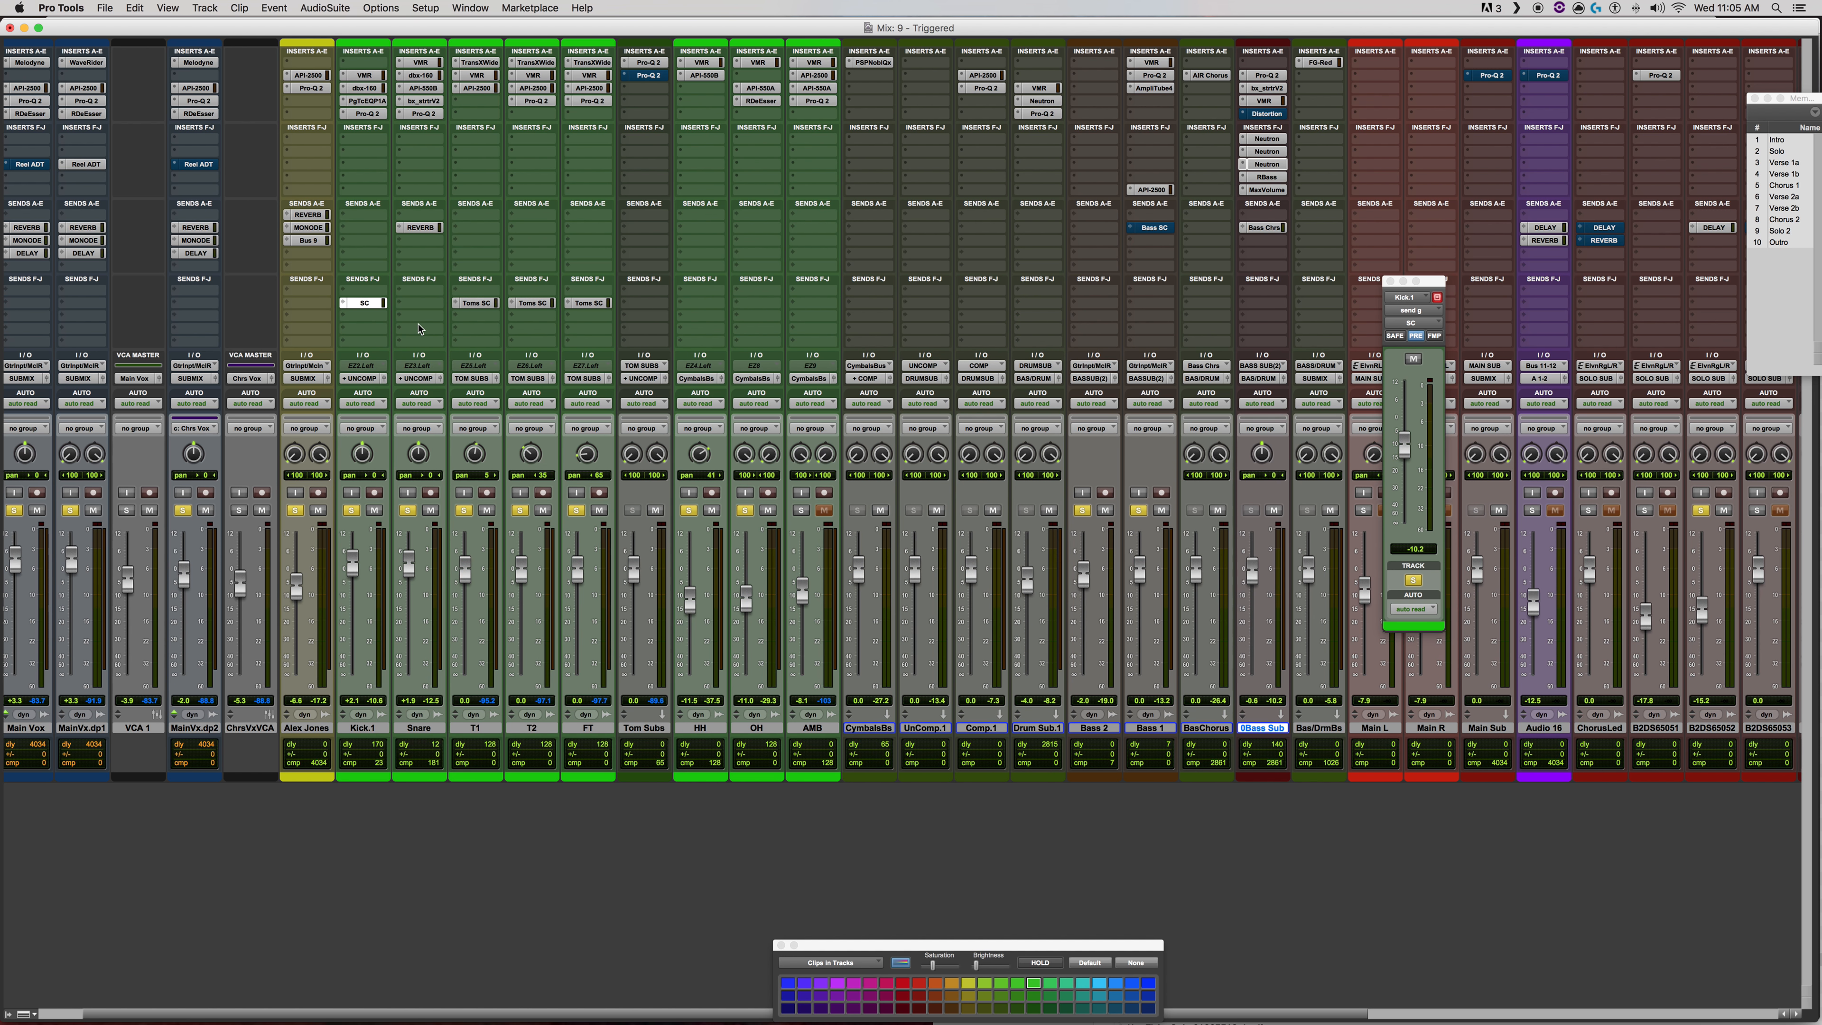